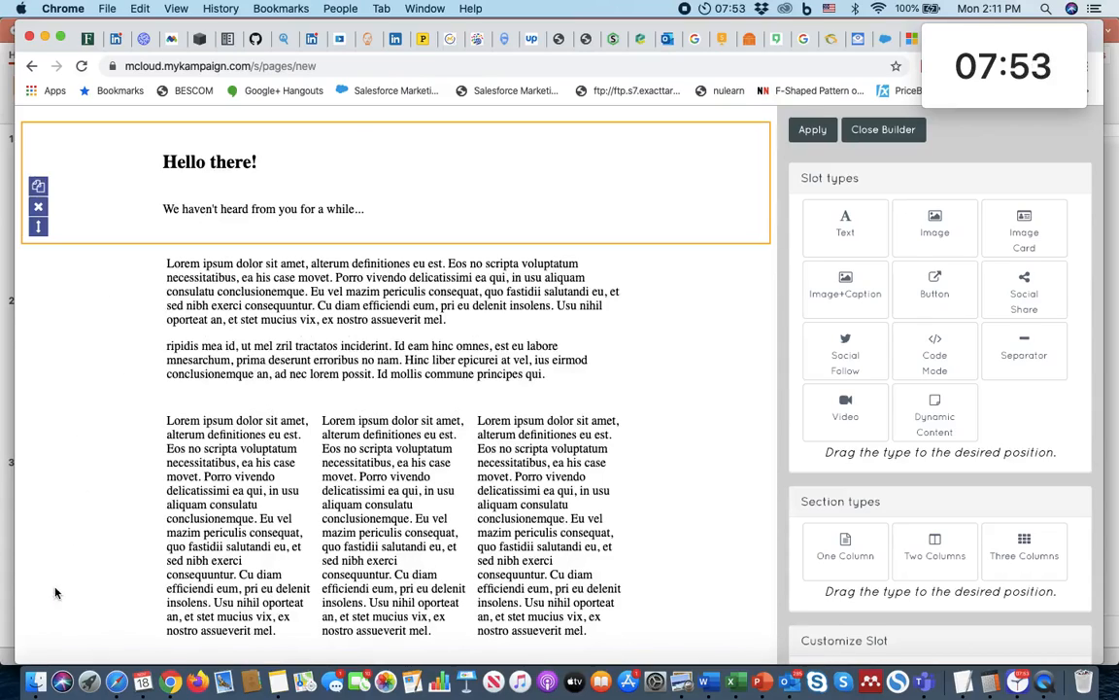
# Step: Move the duplicated "Hello there!" section up so it sits above the Lorem ipsum section
pyautogui.moveTo(39, 583); pyautogui.dragTo(72, 162)
pyautogui.scroll(3, 73, 162)
pyautogui.scroll(3, 309, 486)
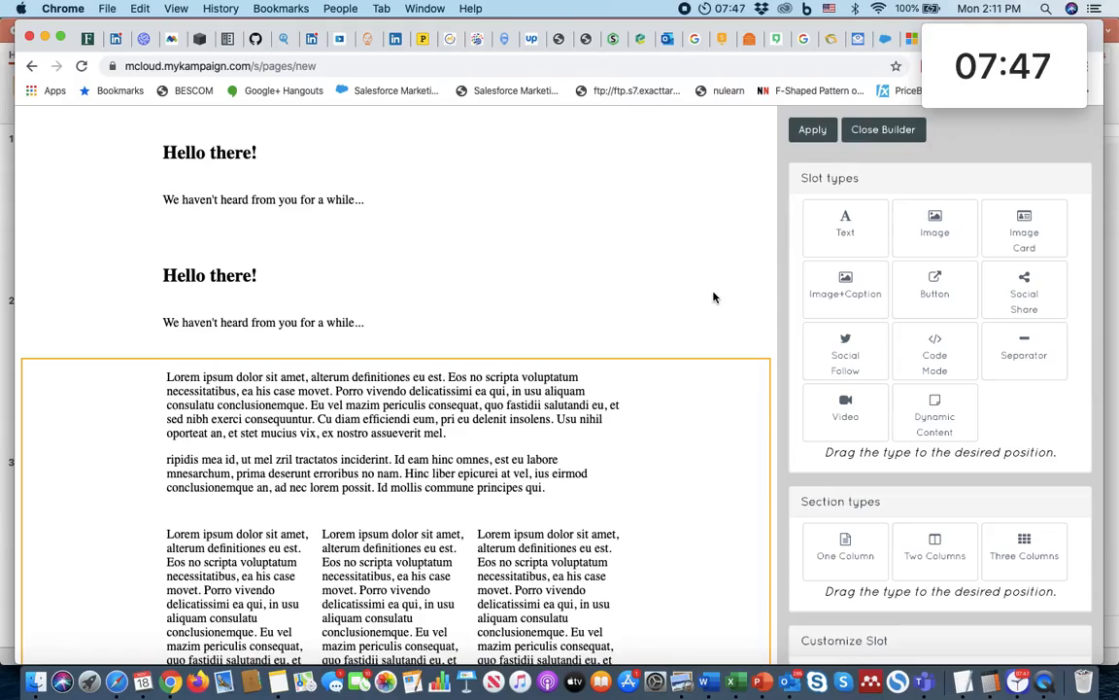
# Step: Duplicate the "Hello there!" section below the three-column text and apply the page changes
pyautogui.scroll(-3, 574, 350)
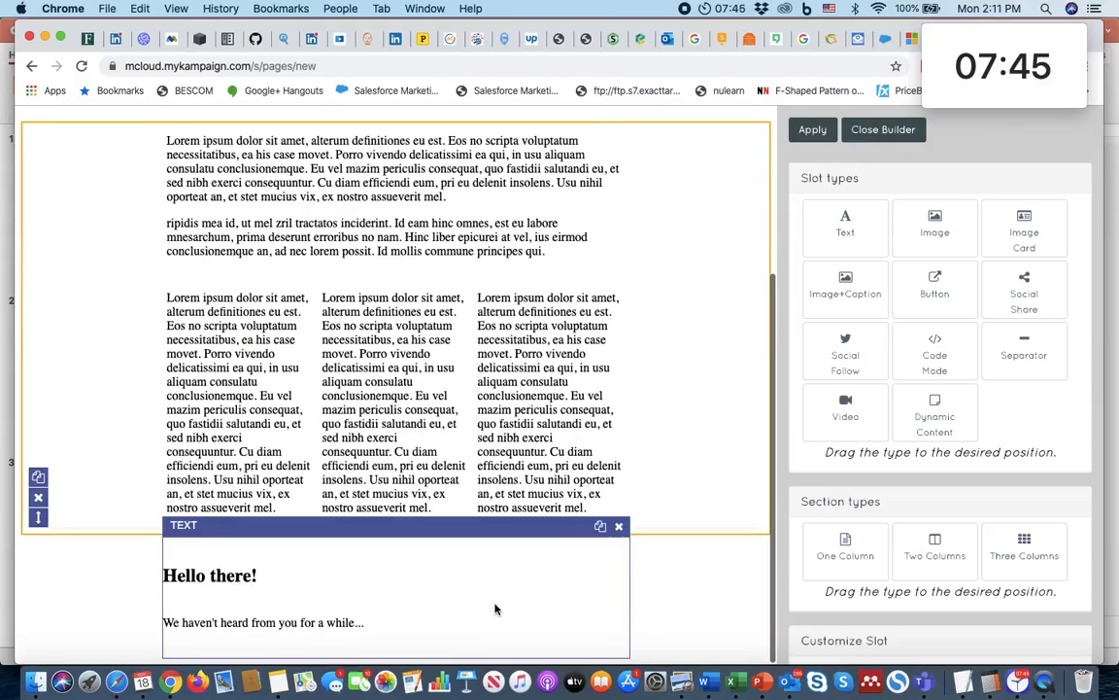
pyautogui.click(38, 599)
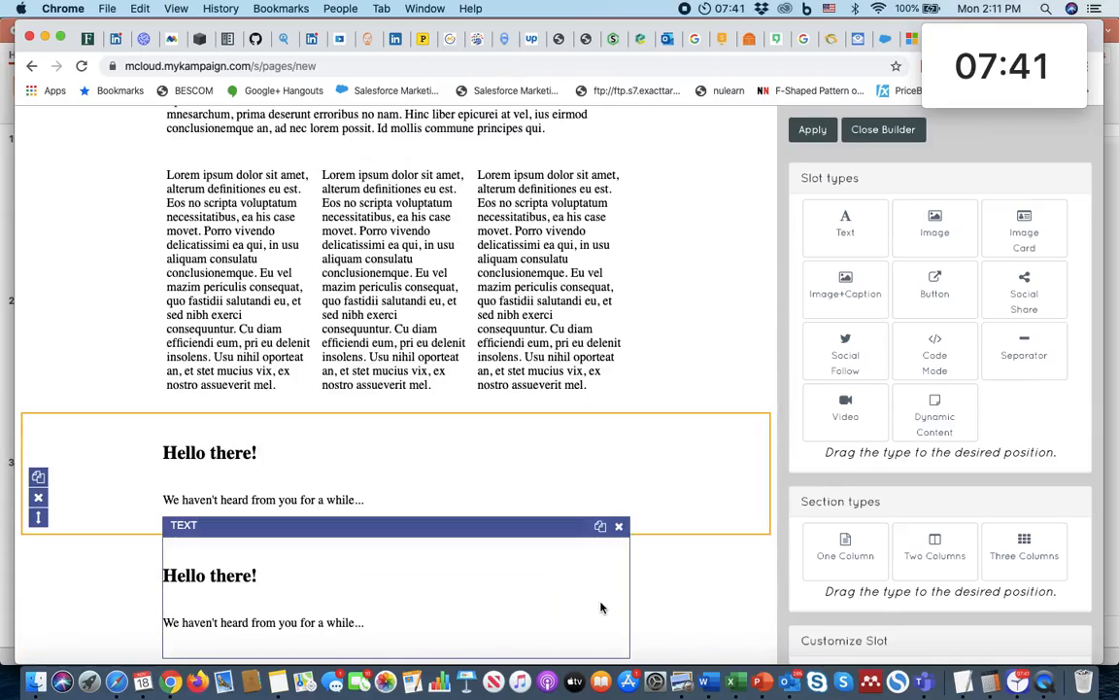
pyautogui.scroll(4, 723, 600)
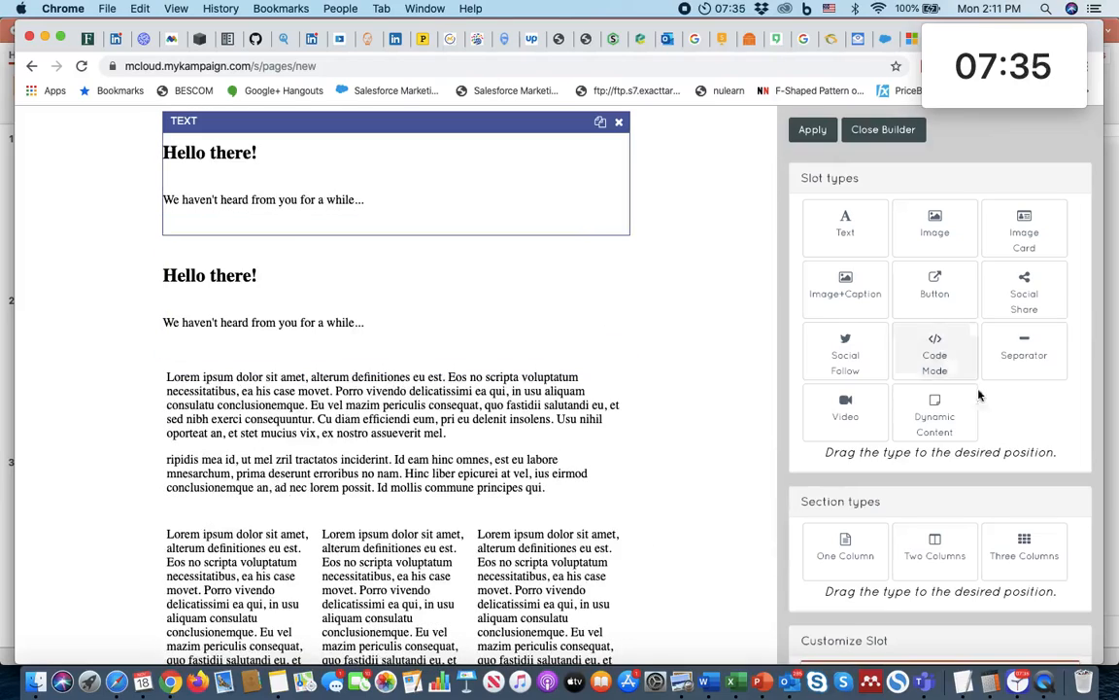
pyautogui.scroll(-6, 891, 369)
pyautogui.scroll(4, 990, 412)
pyautogui.scroll(3, 990, 412)
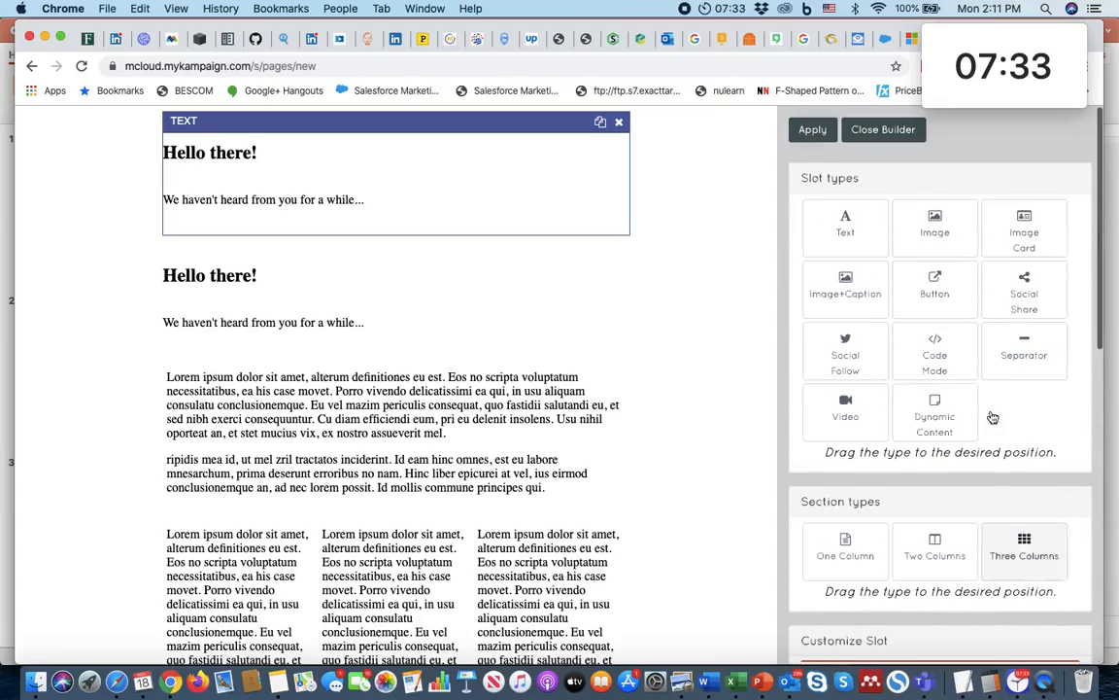
pyautogui.click(812, 129)
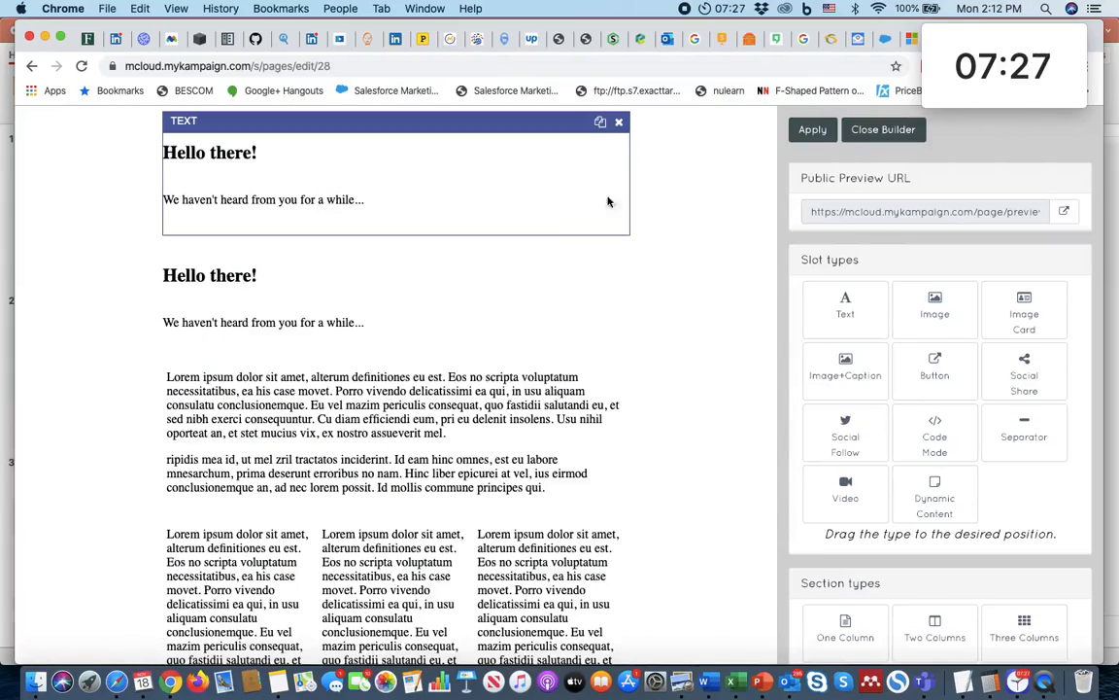
# Step: Clear the text of the first "Hello there!" slot in the full-screen editor and centre its alignment
pyautogui.click(508, 160)
pyautogui.scroll(-5, 999, 438)
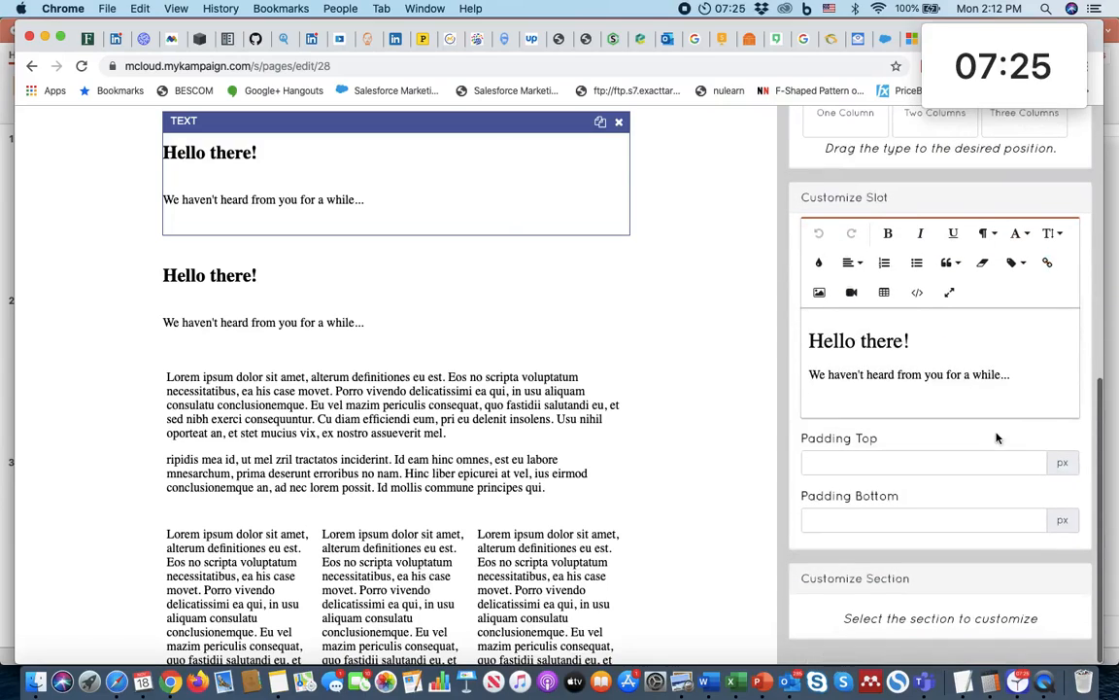
pyautogui.click(949, 292)
pyautogui.moveTo(276, 211); pyautogui.dragTo(5, 74)
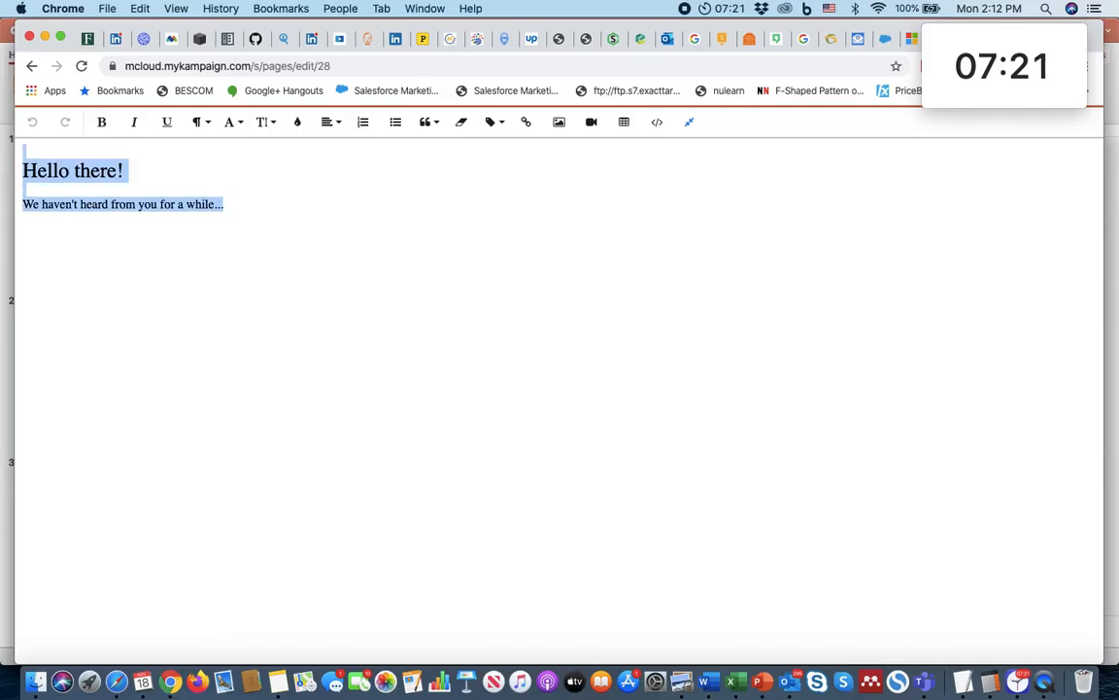
pyautogui.press('BackSpace')
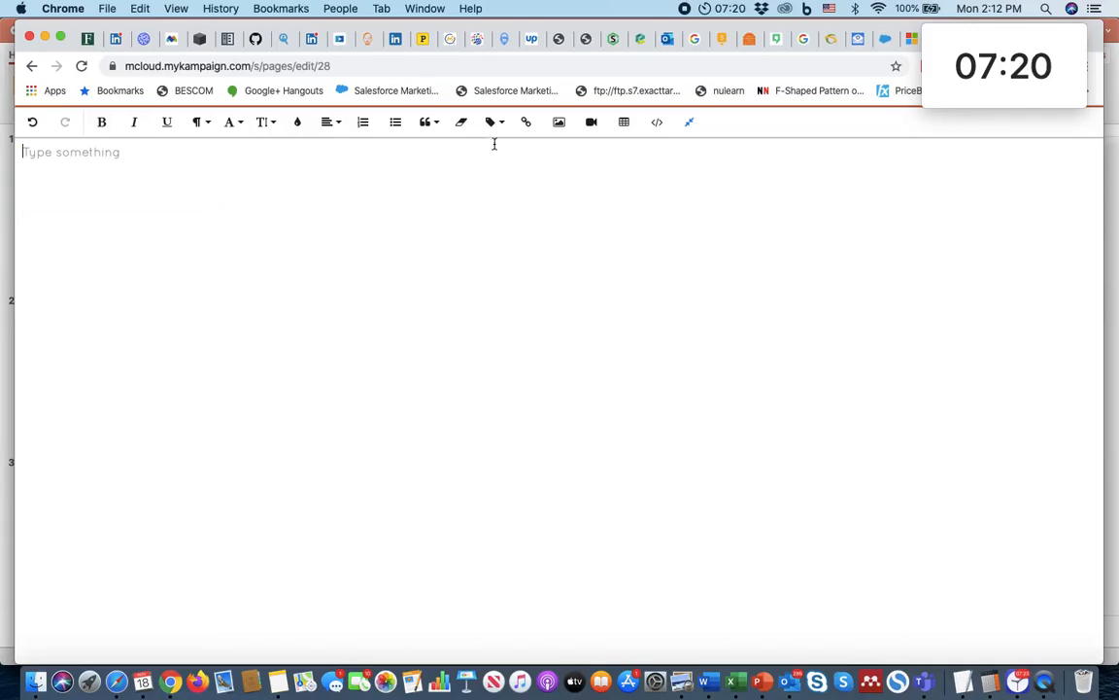
pyautogui.click(330, 124)
pyautogui.click(337, 168)
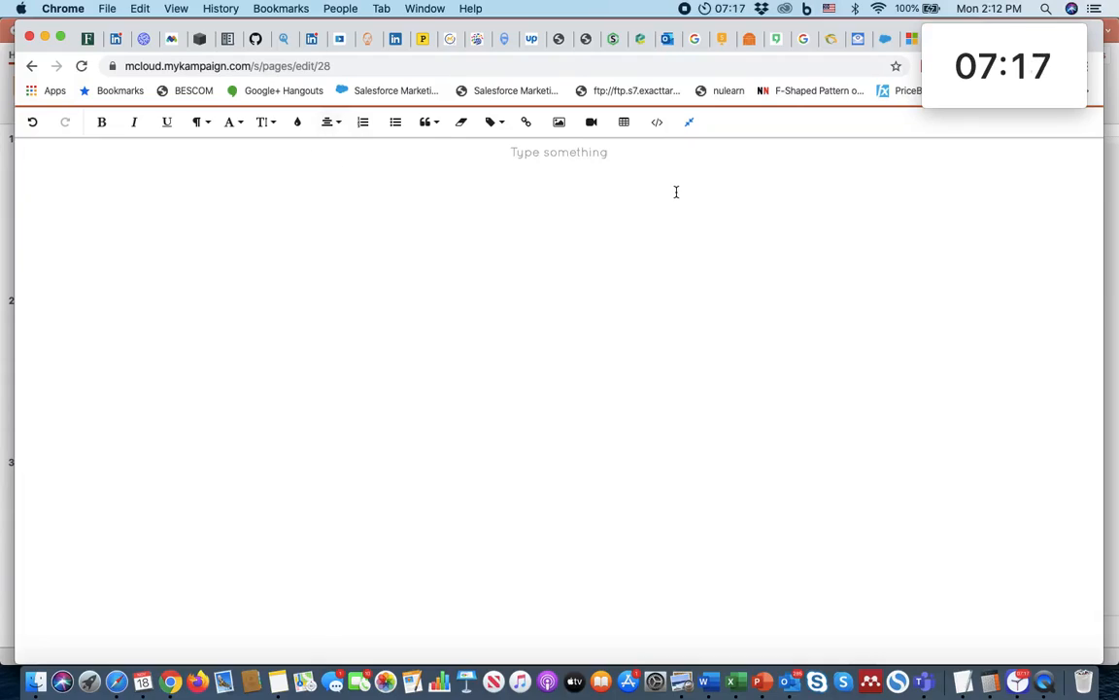
# Step: Insert the image Banner Small.png into the emptied first slot and leave the full-screen editor
pyautogui.click(559, 122)
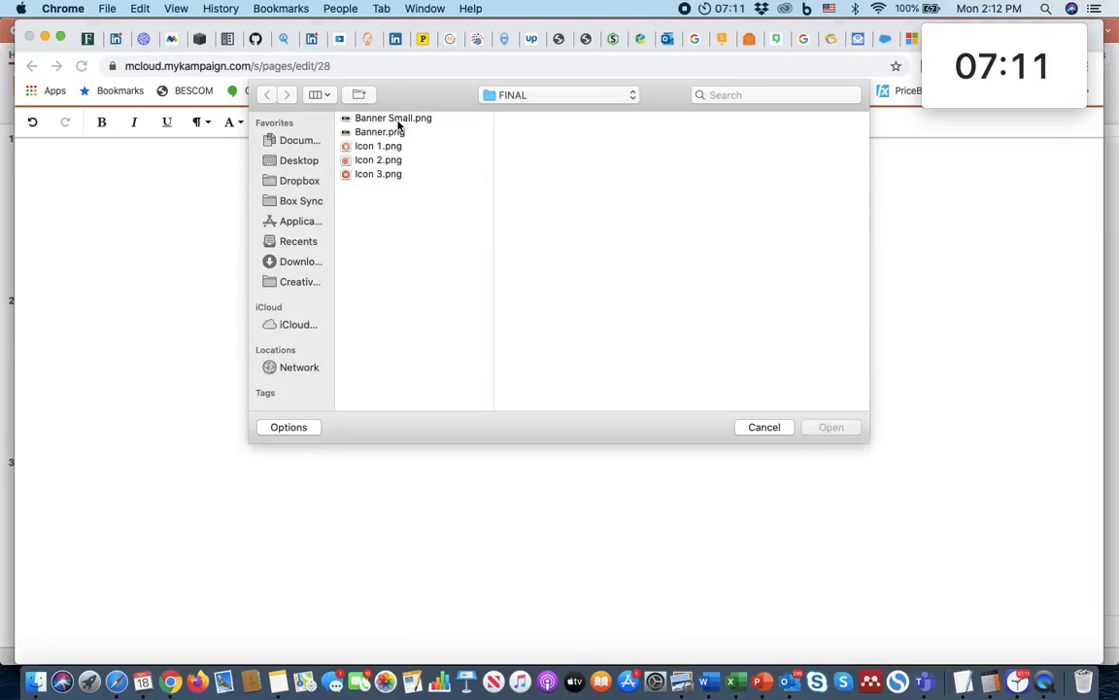
pyautogui.click(394, 118)
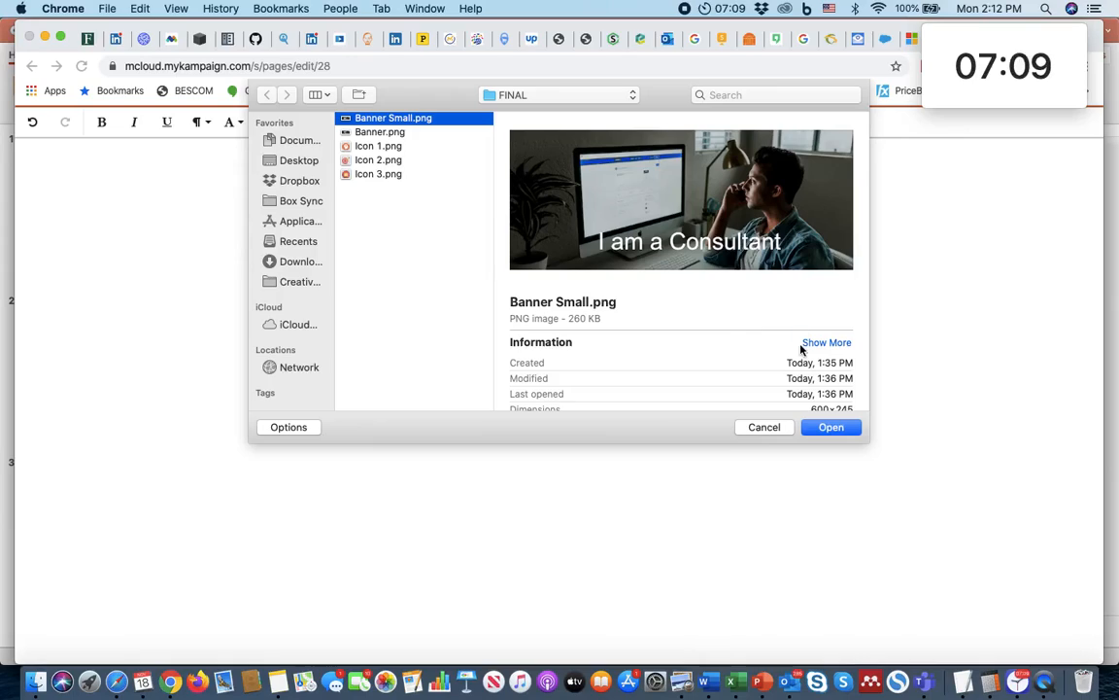
pyautogui.click(833, 428)
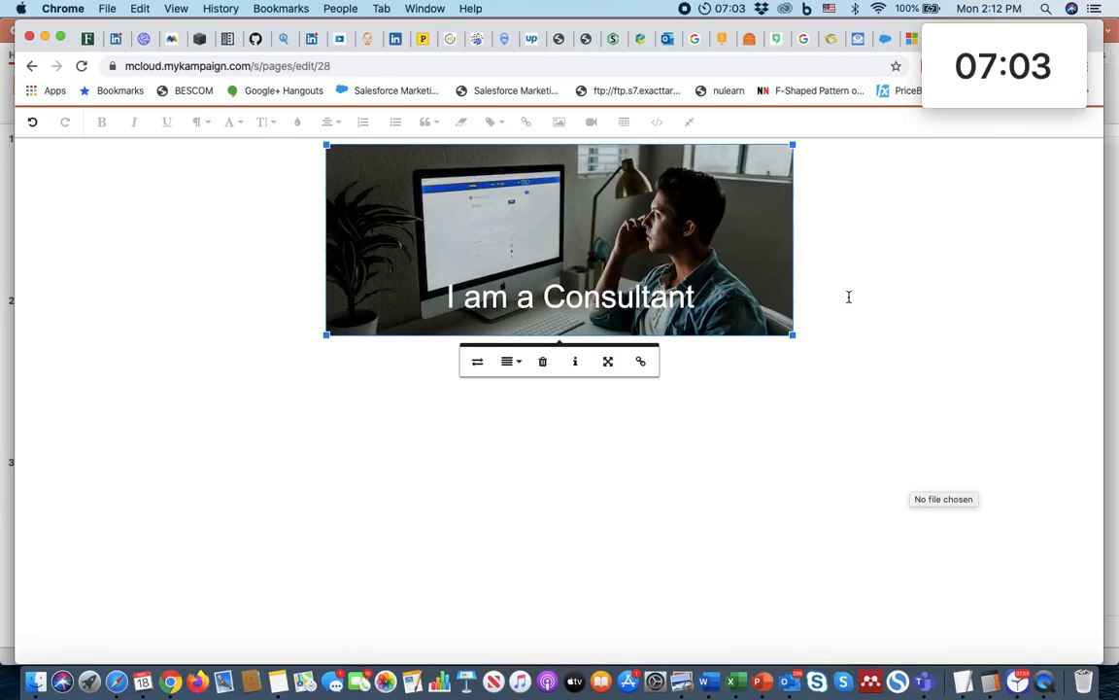
pyautogui.click(849, 296)
pyautogui.click(690, 121)
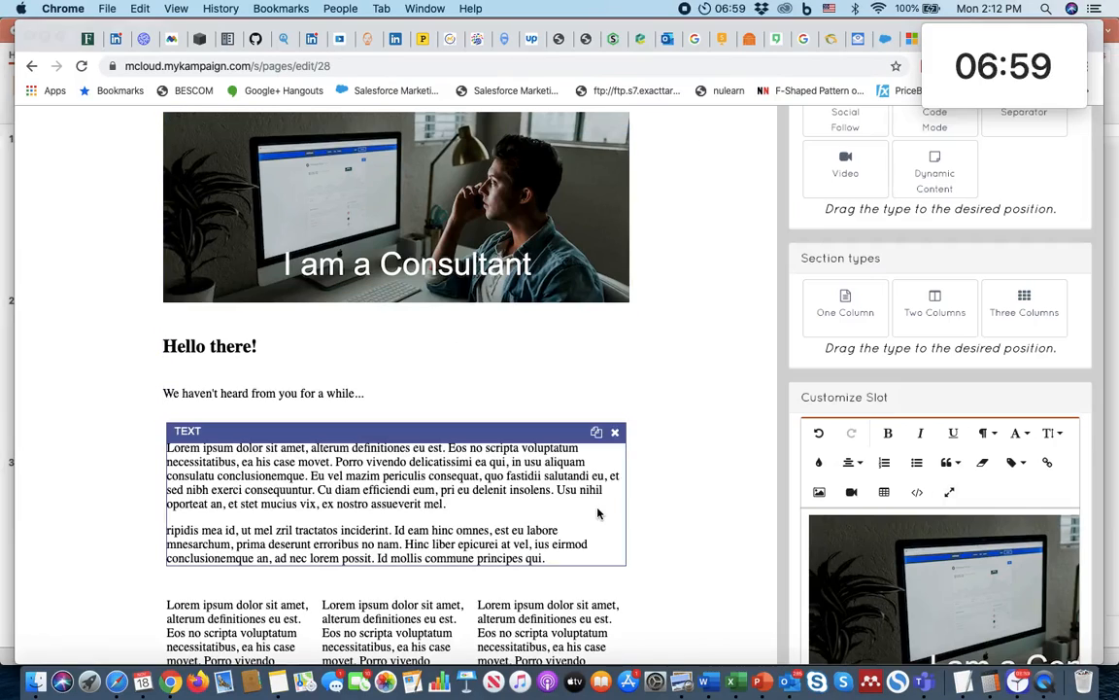
# Step: Check the PowerPoint mockup, return to the page builder, and clear and centre the "Hello there!" text slot below the banner
pyautogui.press('super+Tab')
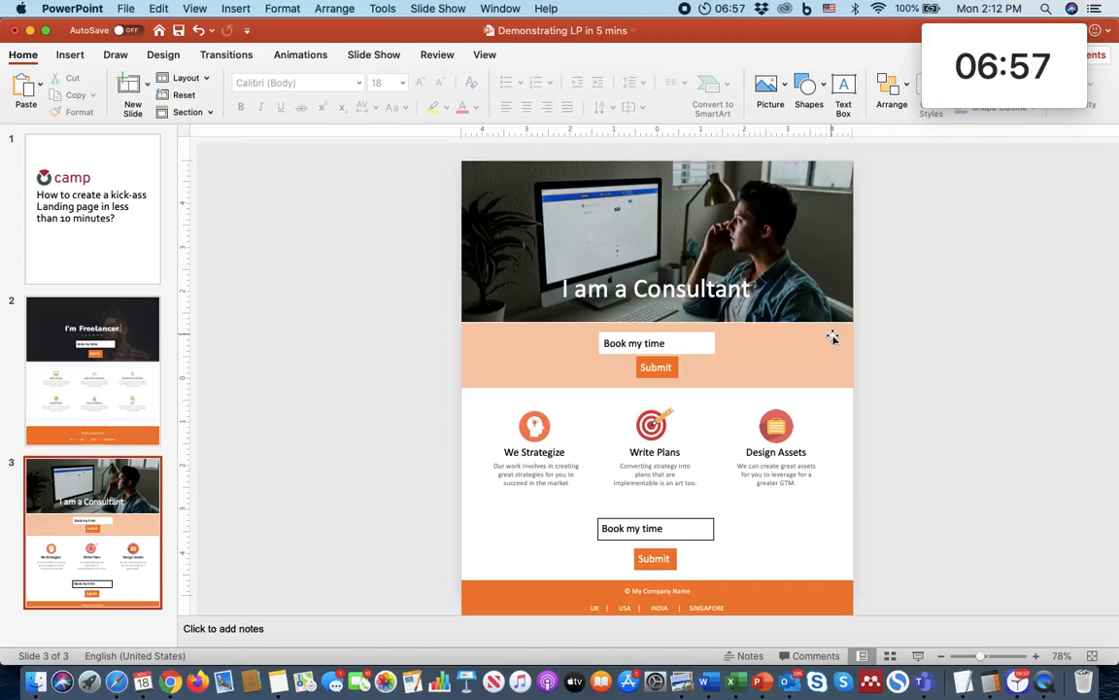
pyautogui.press('super+Tab')
pyautogui.click(339, 360)
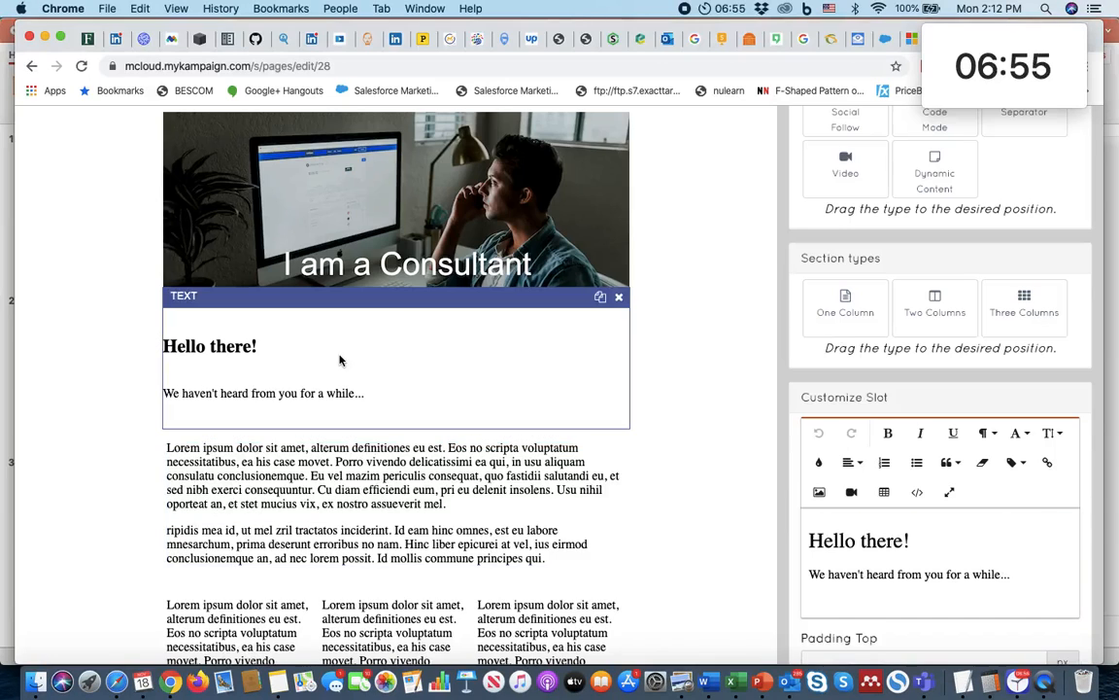
pyautogui.scroll(-4, 957, 600)
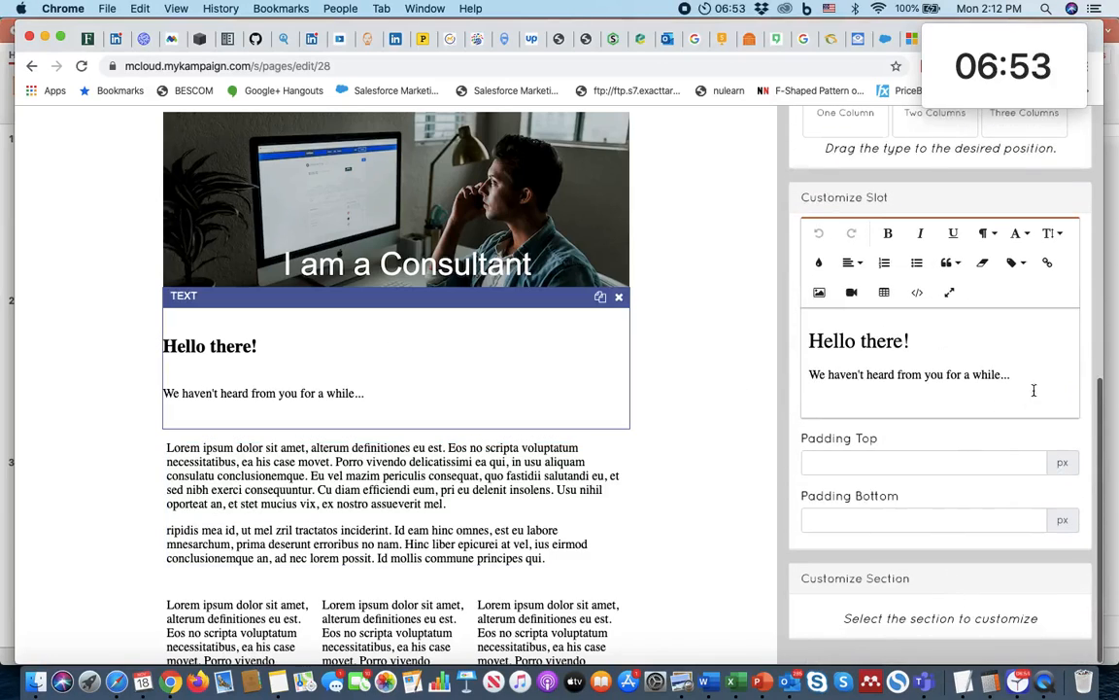
pyautogui.moveTo(1034, 390); pyautogui.dragTo(701, 304)
pyautogui.press('BackSpace')
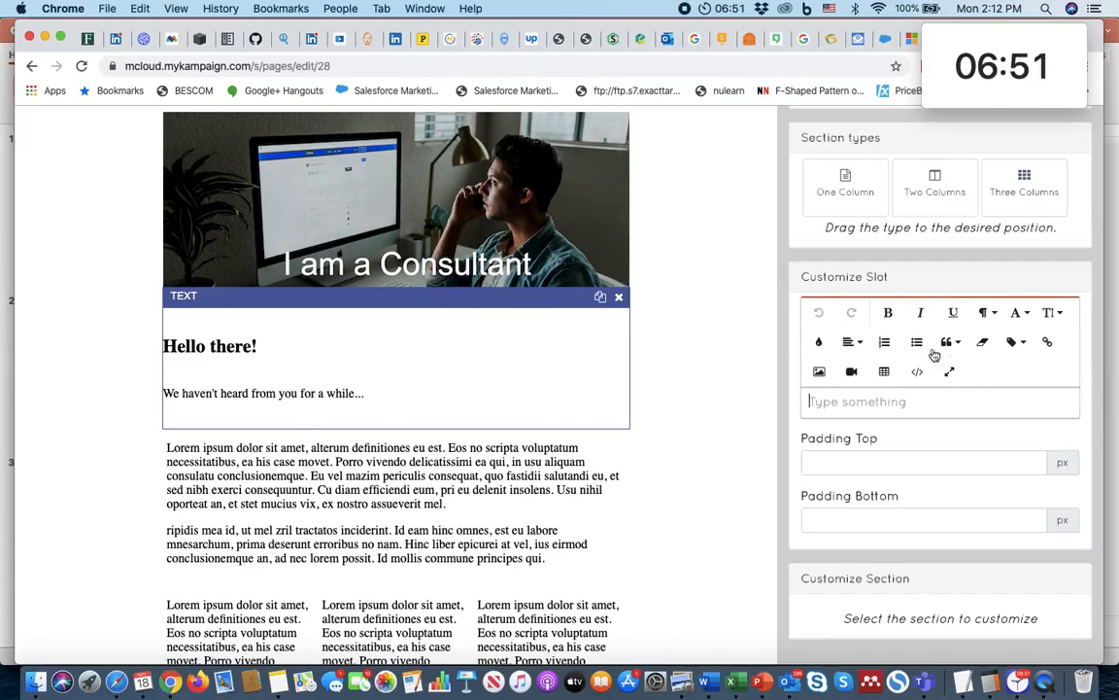
pyautogui.click(851, 344)
pyautogui.click(861, 390)
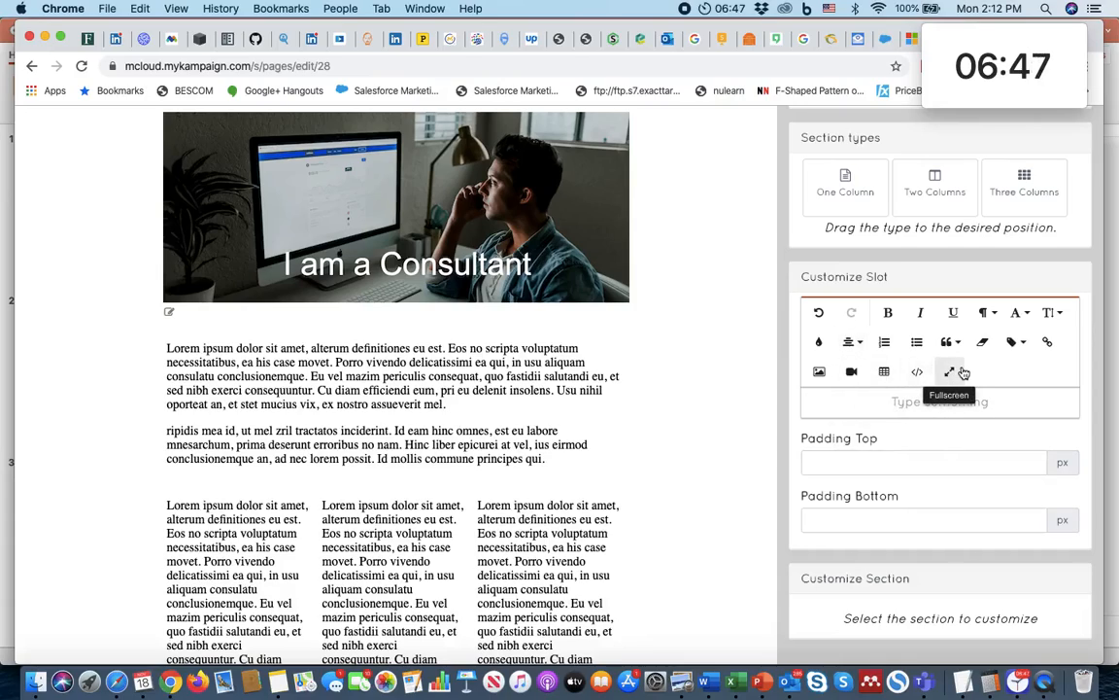
# Step: Insert the "1. Book a Demo Form" token {form=1} into the text slot below the banner
pyautogui.write('{')
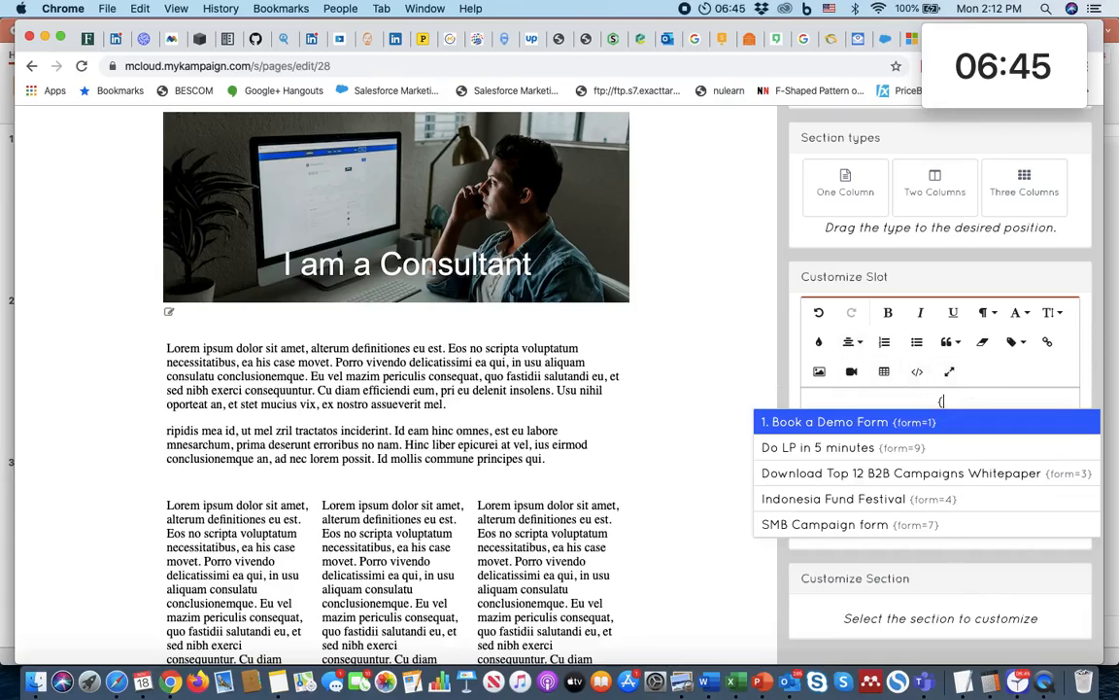
pyautogui.click(865, 421)
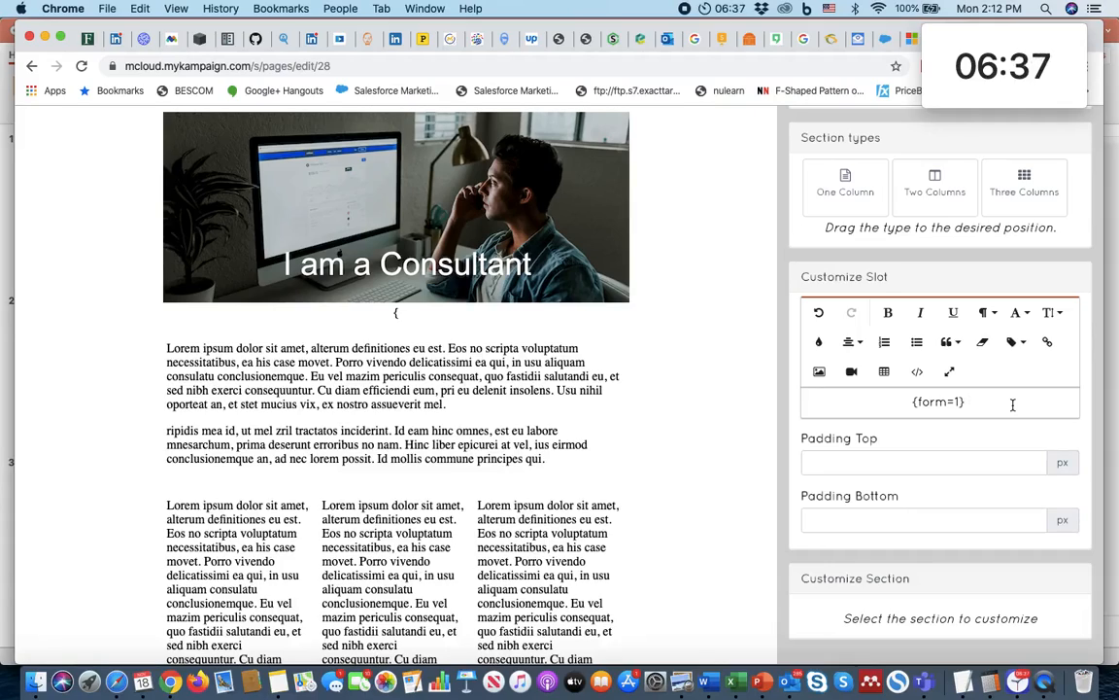
pyautogui.scroll(5, 957, 350)
pyautogui.scroll(-4, 975, 400)
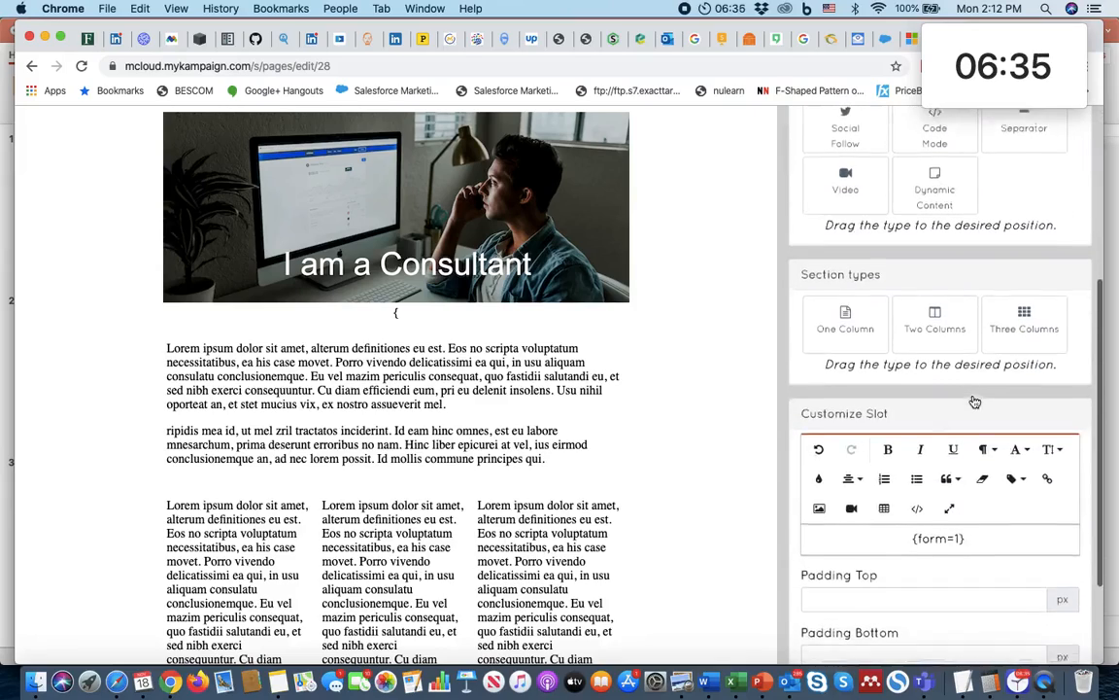
pyautogui.click(902, 521)
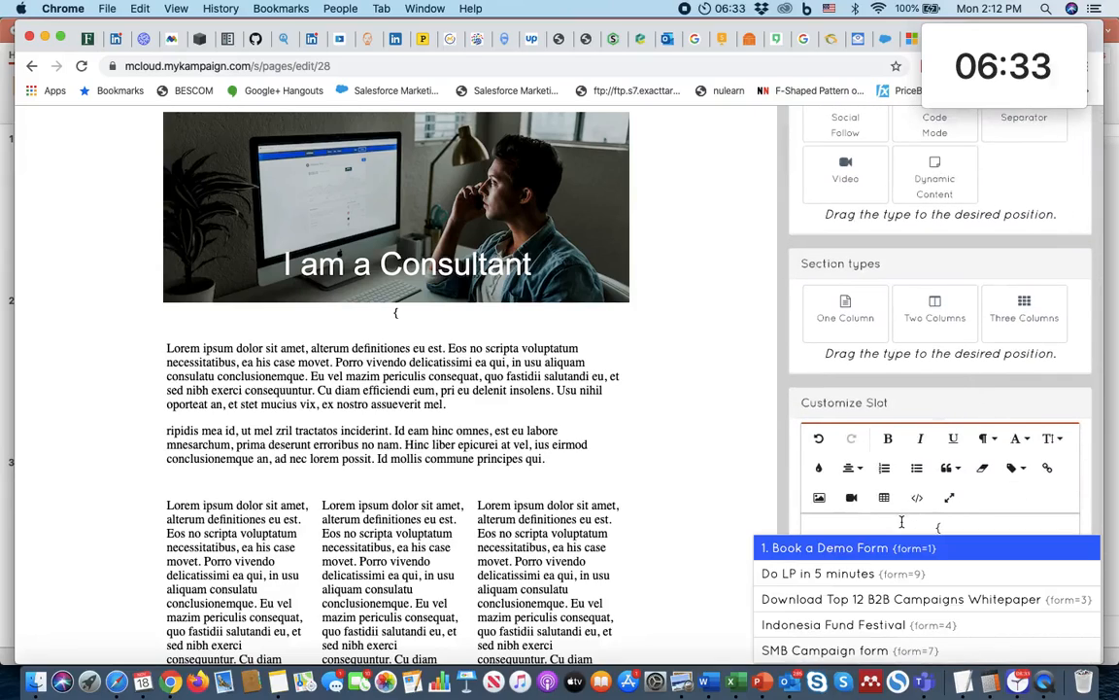
pyautogui.press('Return')
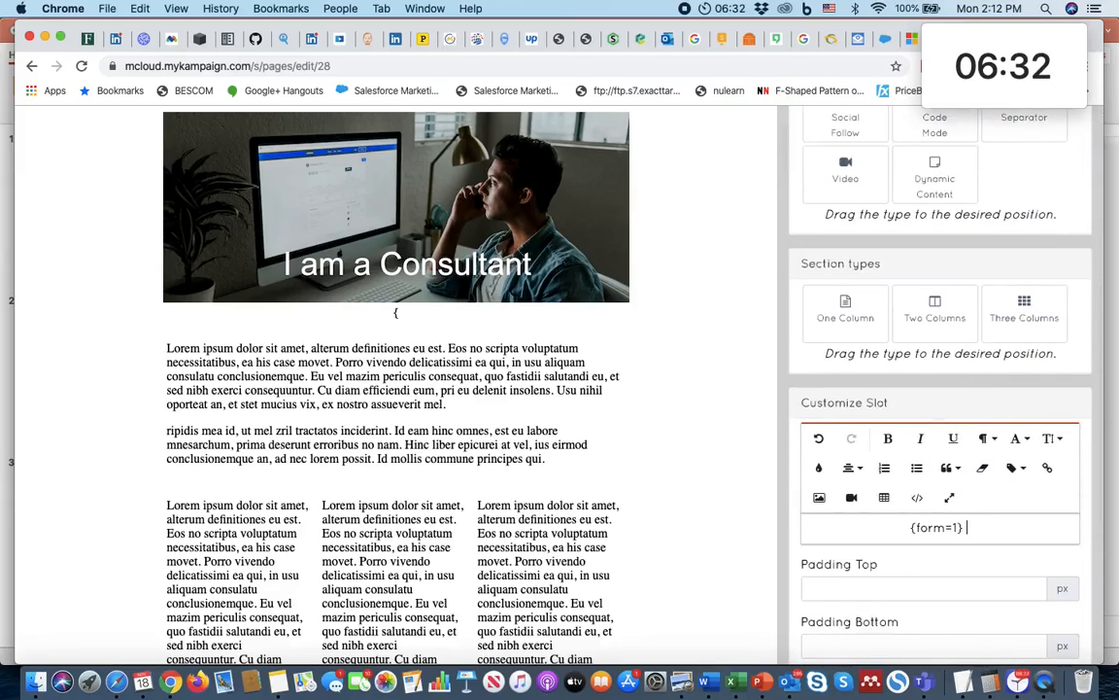
# Step: Add one blank line above and two blank lines below the {form=1} token
pyautogui.click(902, 528)
pyautogui.press('Return')
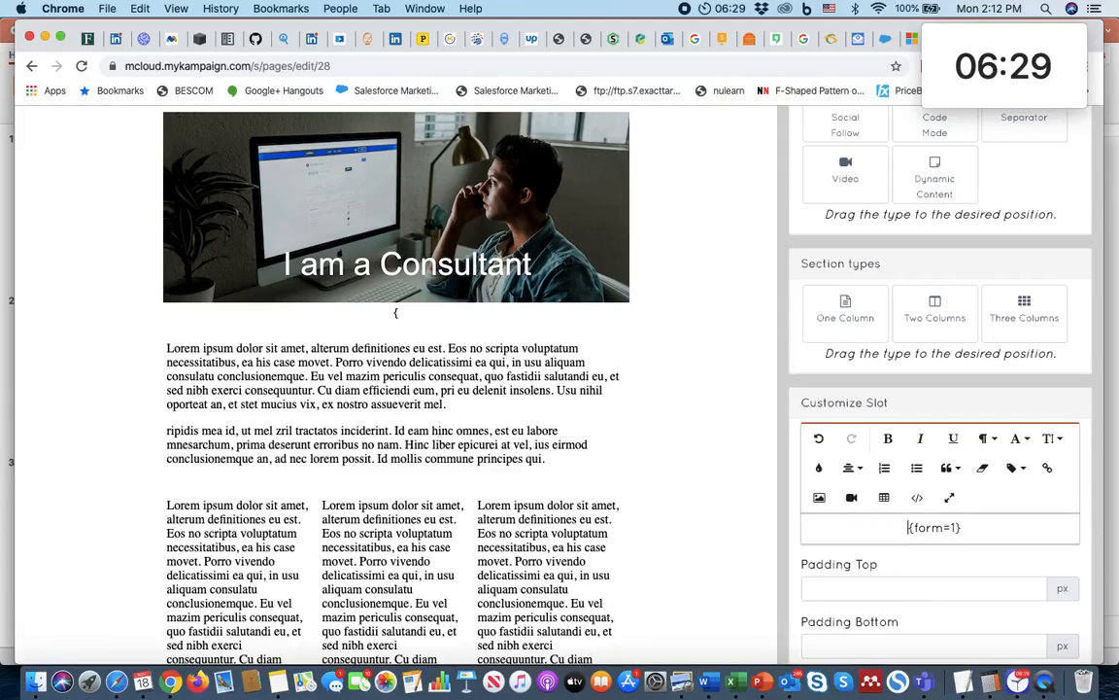
pyautogui.press('Return')
pyautogui.press('Return')
pyautogui.press('BackSpace')
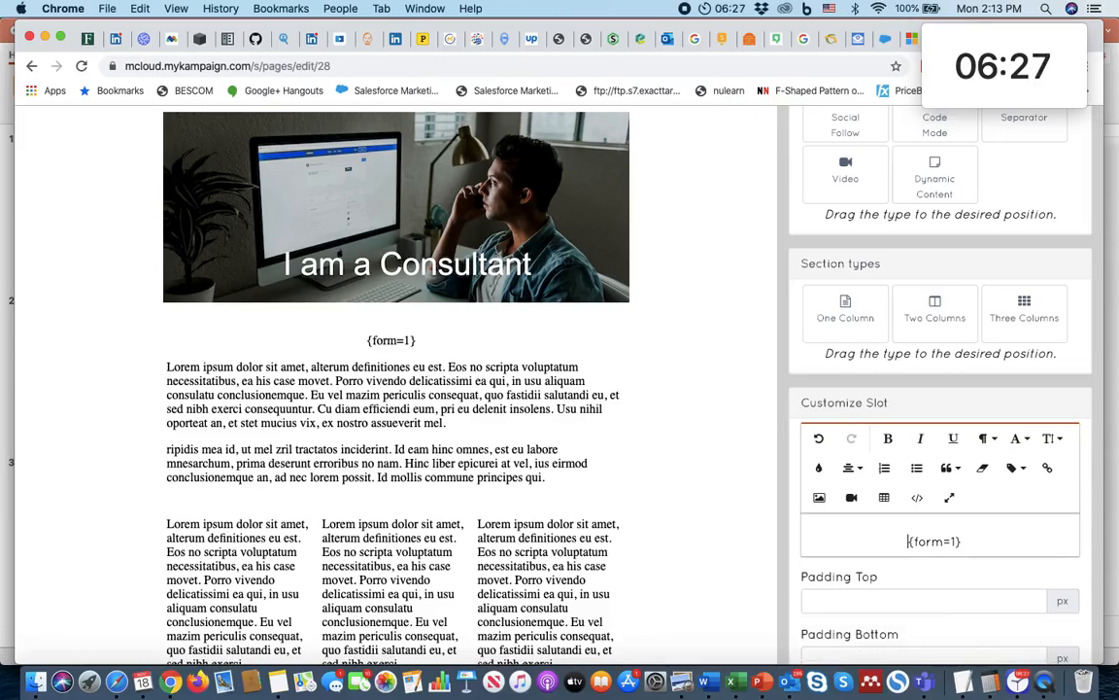
pyautogui.click(973, 541)
pyautogui.press('Return')
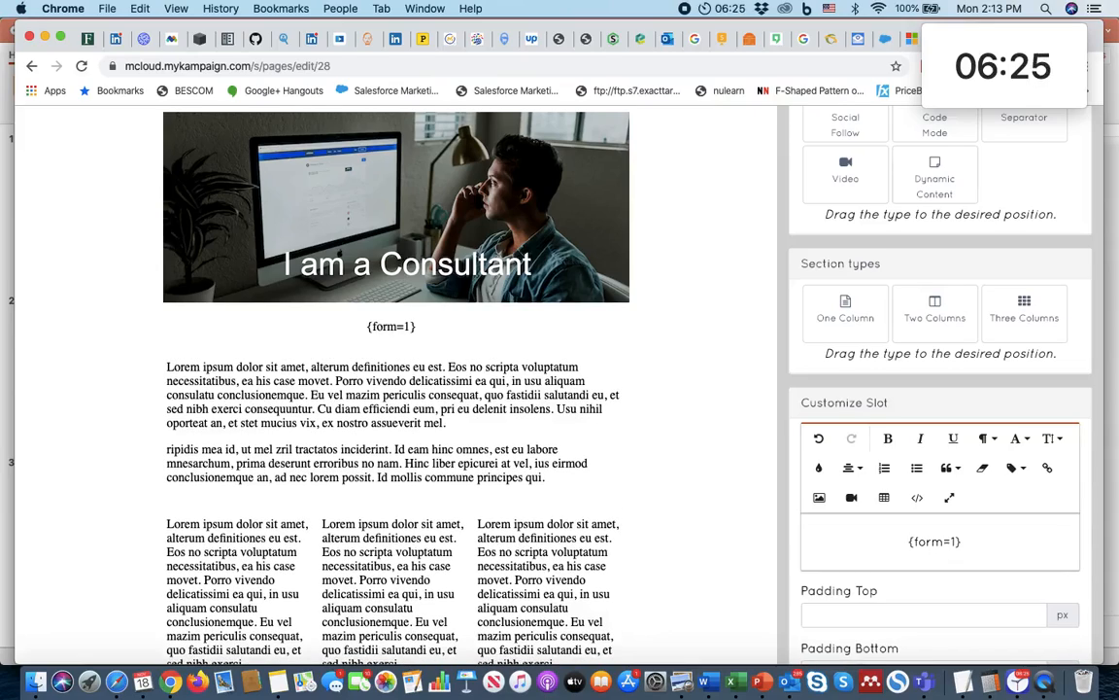
pyautogui.press('Return')
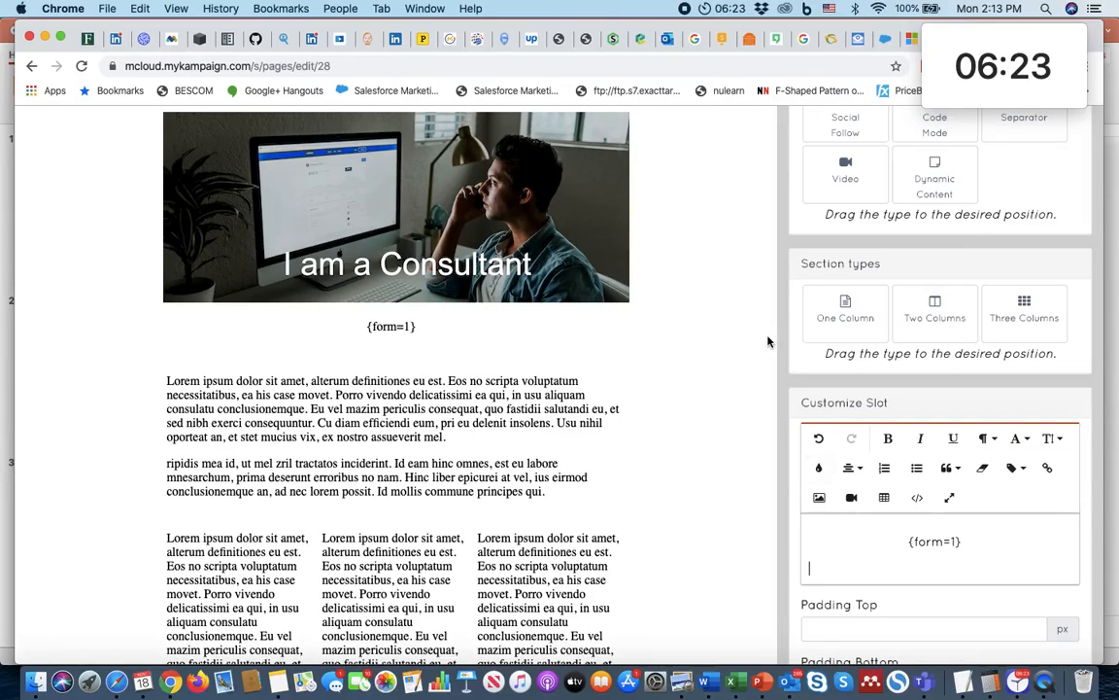
# Step: In PowerPoint, look up the hex fill colour of the peach band behind the top form and return to the page builder
pyautogui.press('super+Tab')
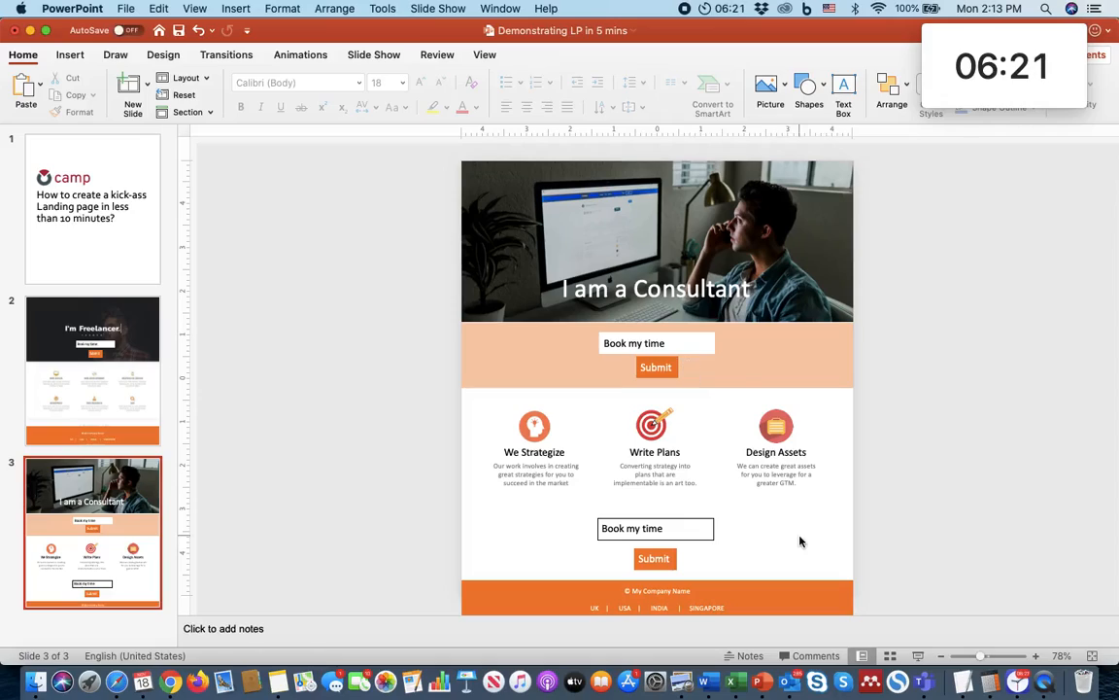
pyautogui.click(810, 356)
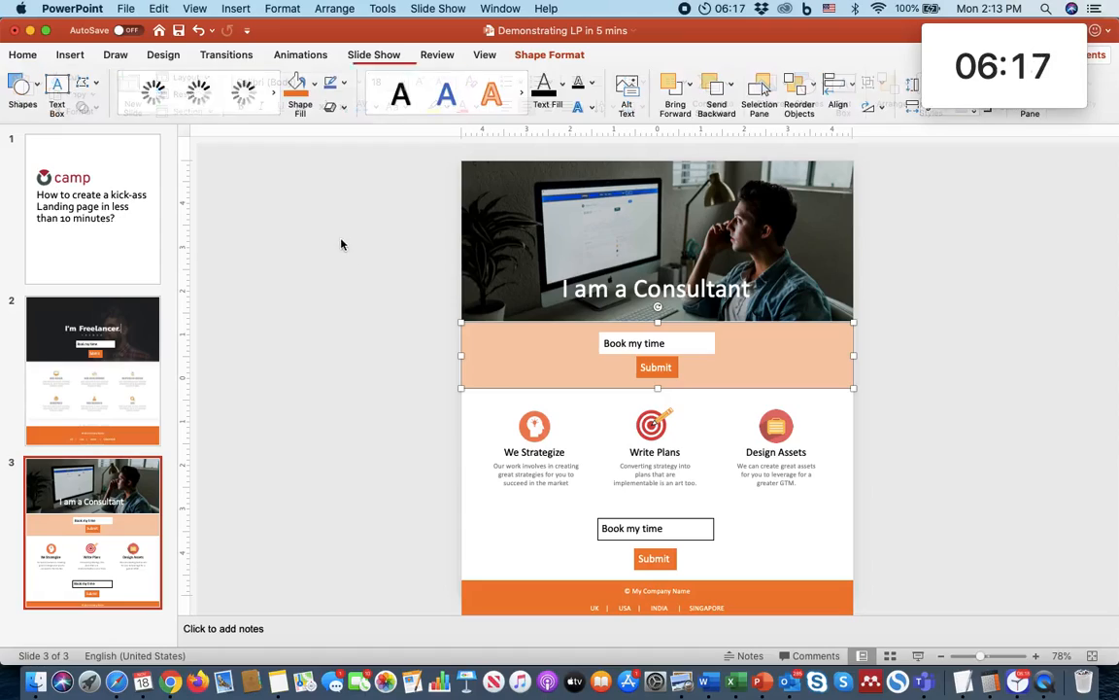
pyautogui.click(316, 85)
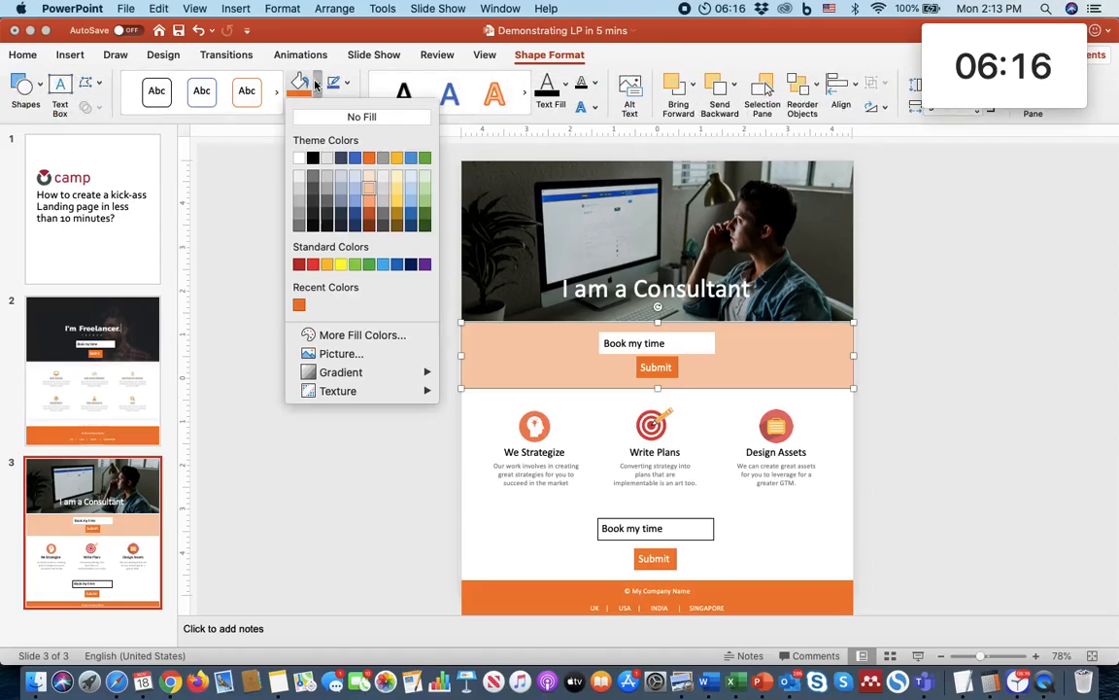
pyautogui.click(347, 338)
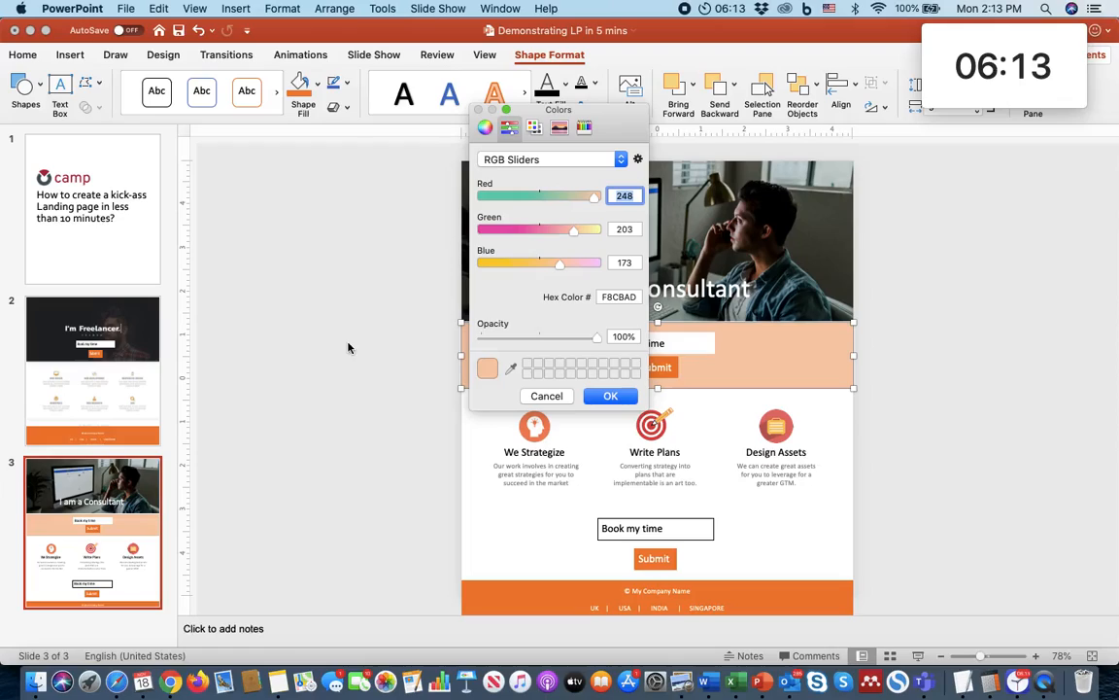
pyautogui.click(618, 297)
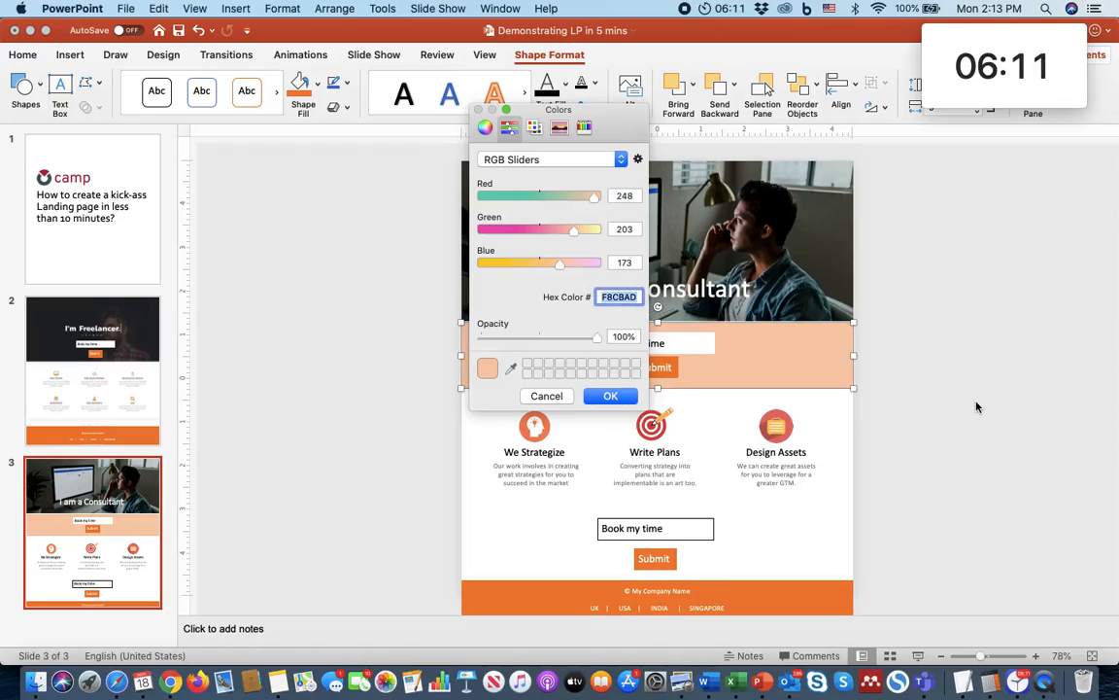
pyautogui.click(610, 397)
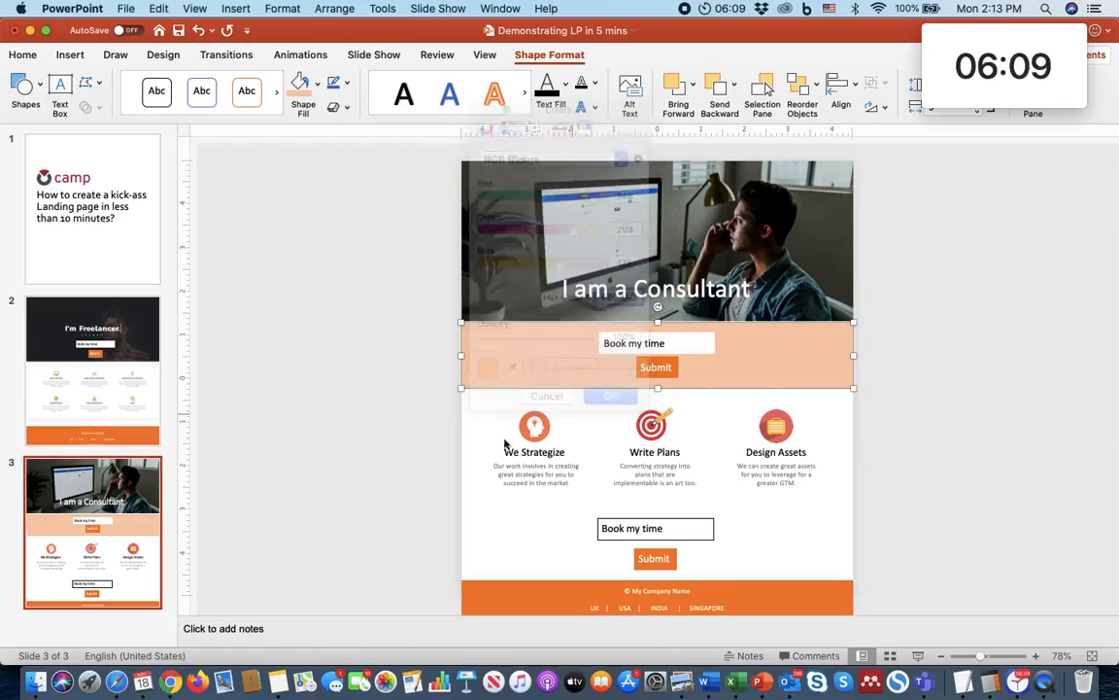
pyautogui.press('super+Tab')
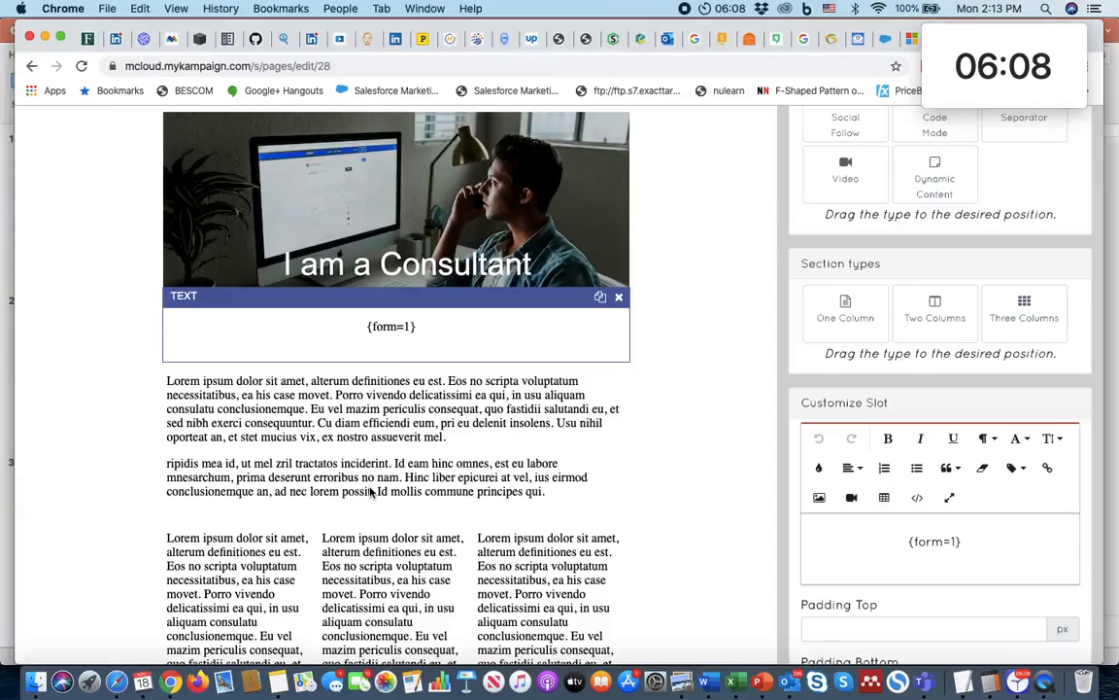
# Step: Set the content background colour of the {form=1} section to F8CBAD
pyautogui.click(674, 335)
pyautogui.scroll(-5, 1019, 393)
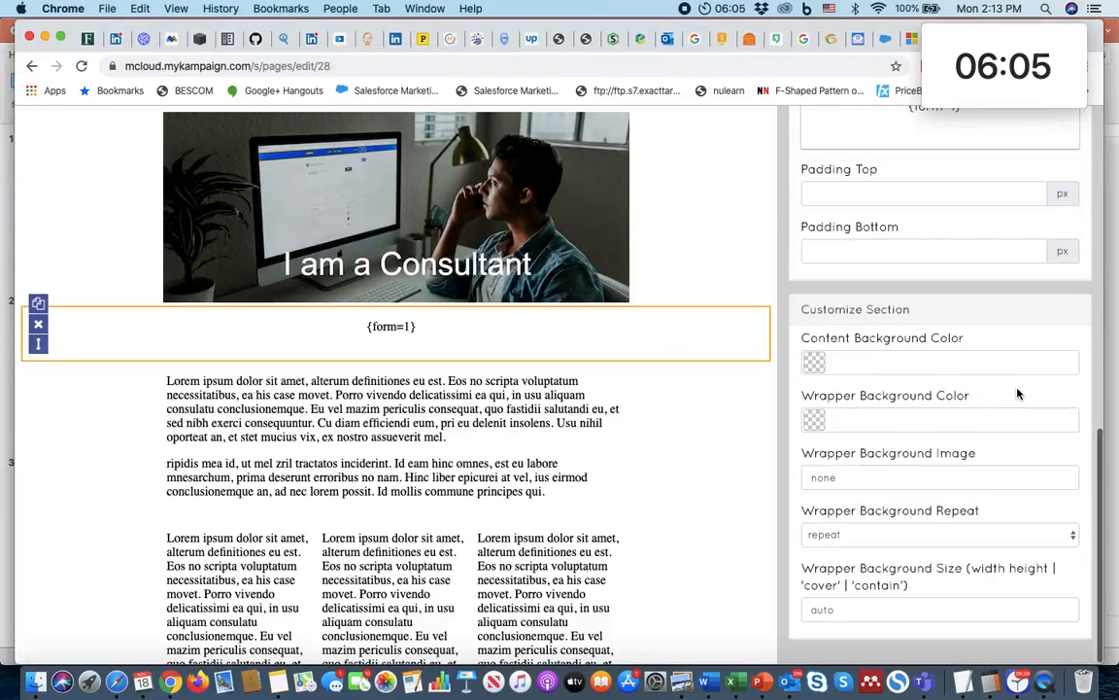
pyautogui.click(858, 362)
pyautogui.write('F8C4AD')
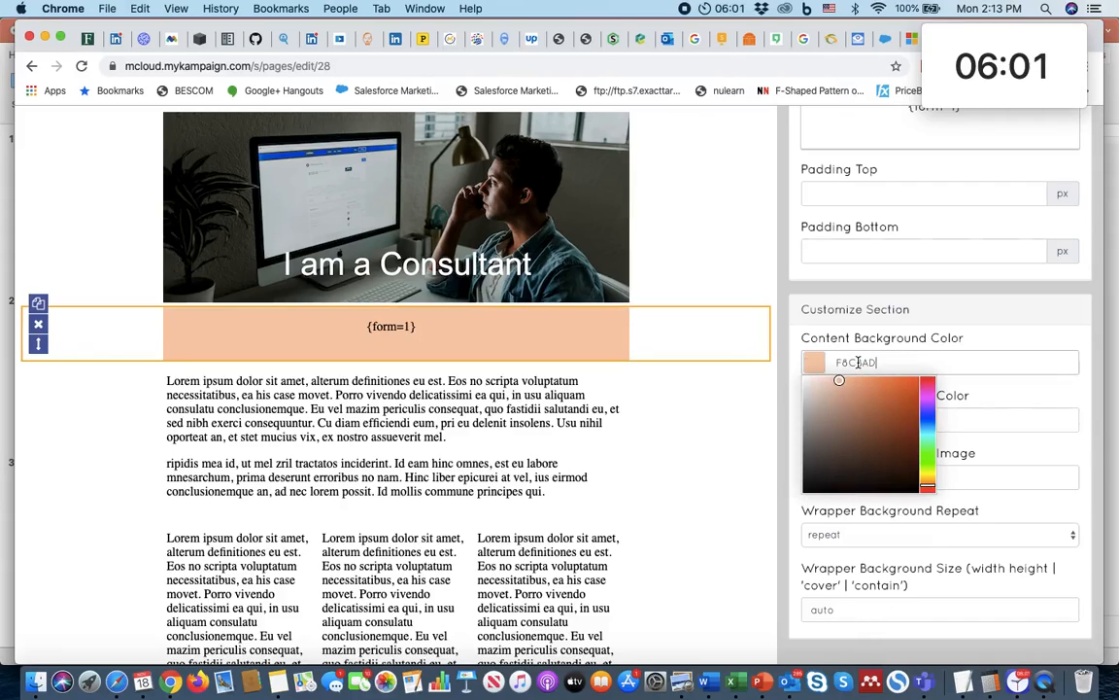
pyautogui.click(976, 335)
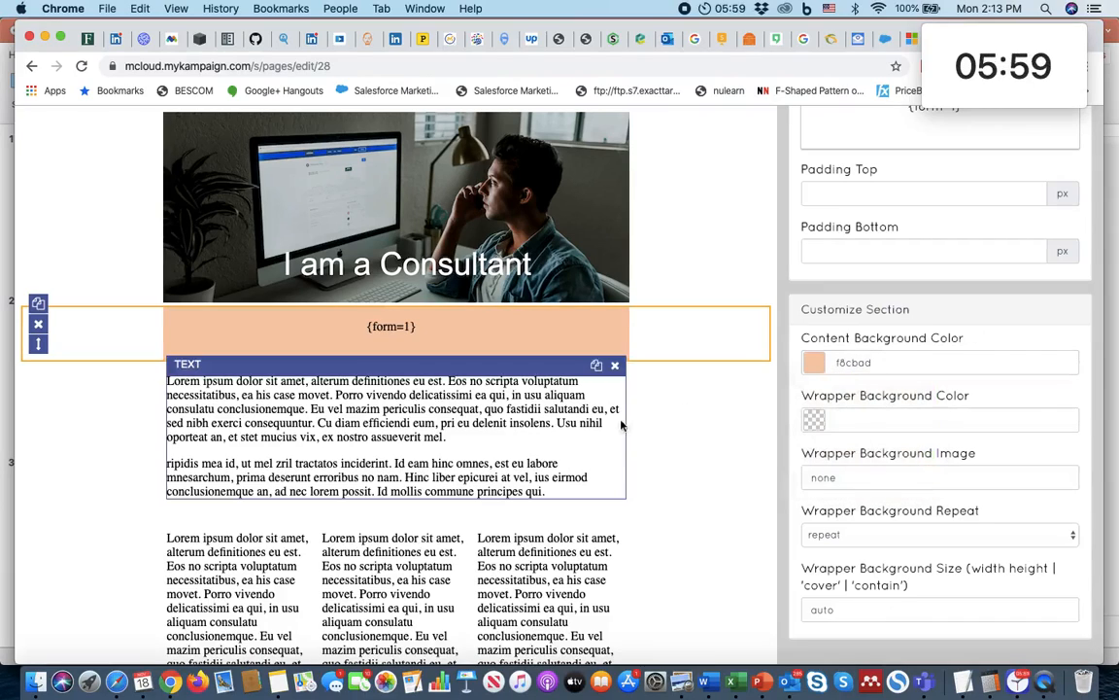
# Step: Switch to PowerPoint, check the mockup's three-column icon section below the form, and return to the page builder
pyautogui.press('super+Tab')
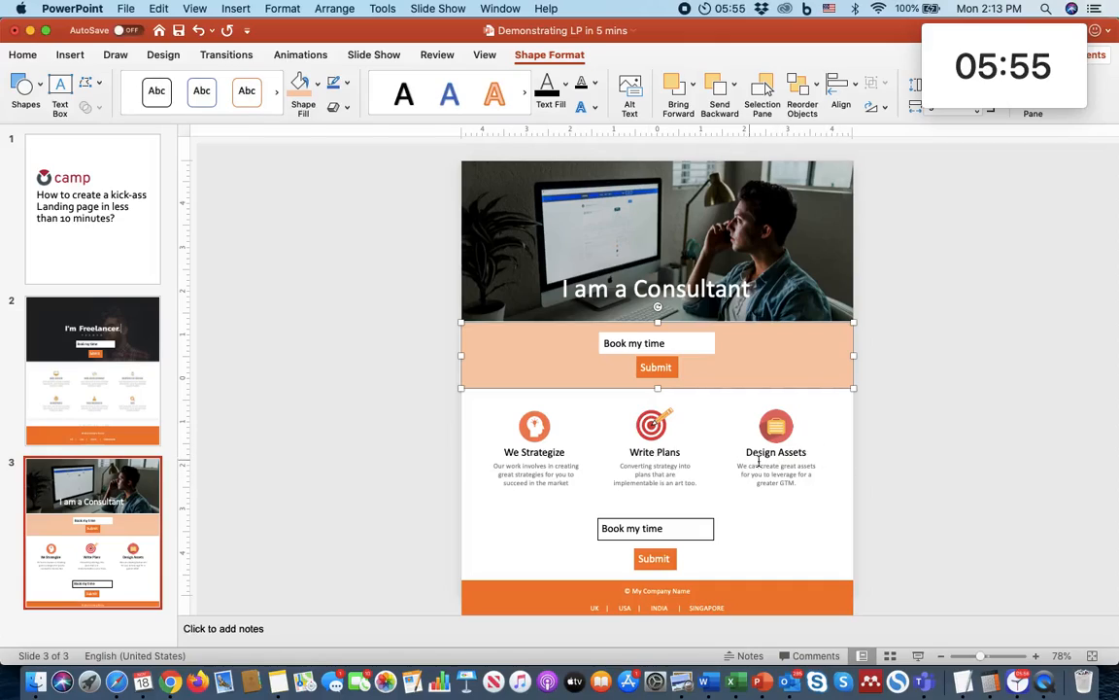
pyautogui.click(493, 471)
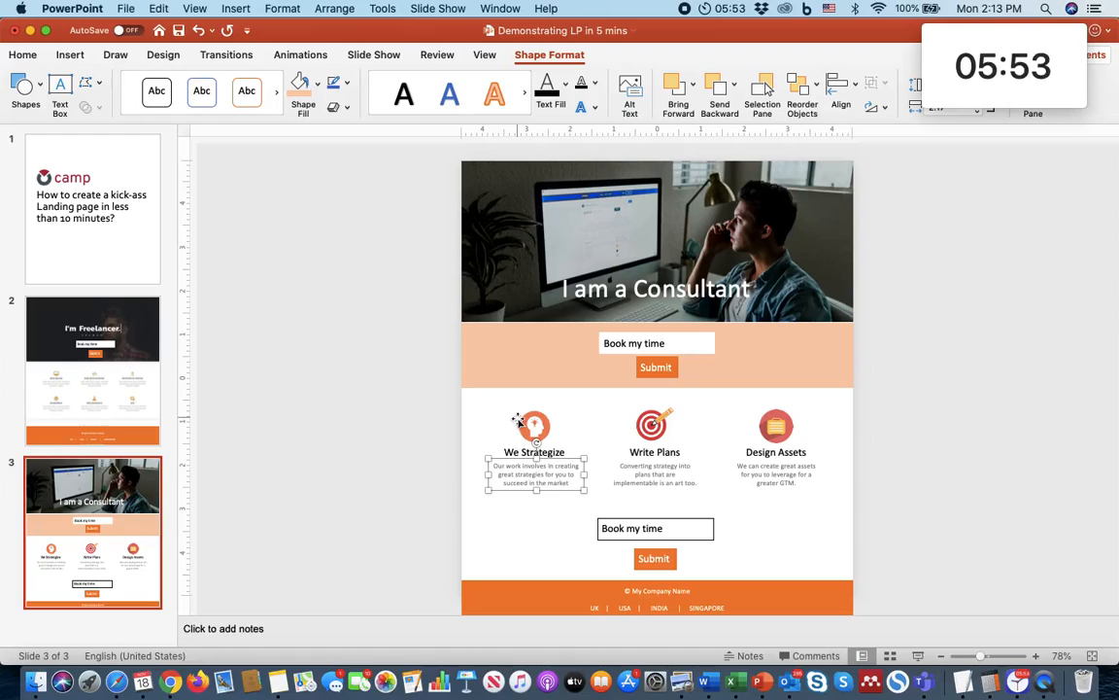
pyautogui.click(538, 429)
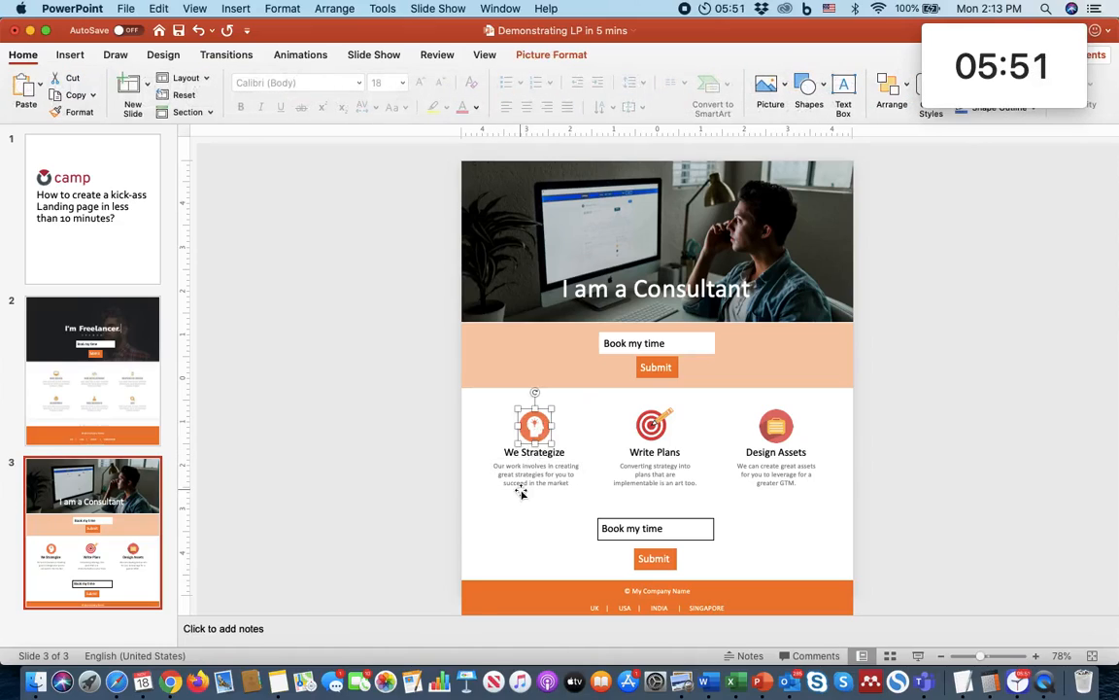
pyautogui.press('super+Tab')
# Step: Delete the full-width lorem ipsum text slot between the form section and the three text columns
pyautogui.click(401, 386)
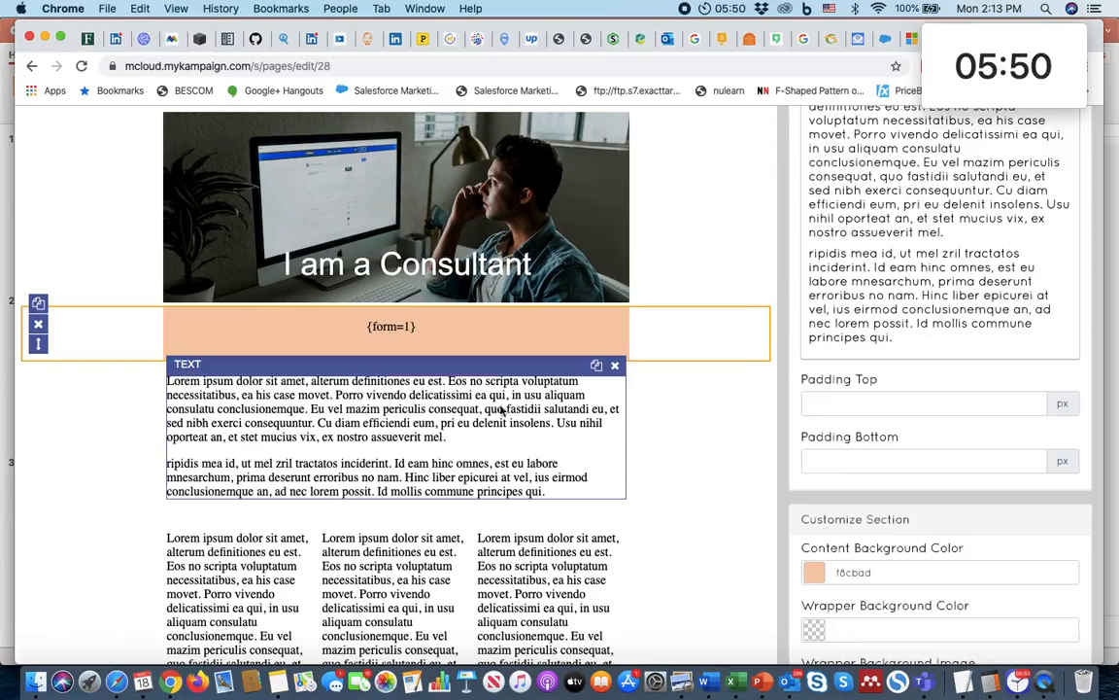
pyautogui.scroll(-5, 699, 450)
pyautogui.scroll(5, 699, 450)
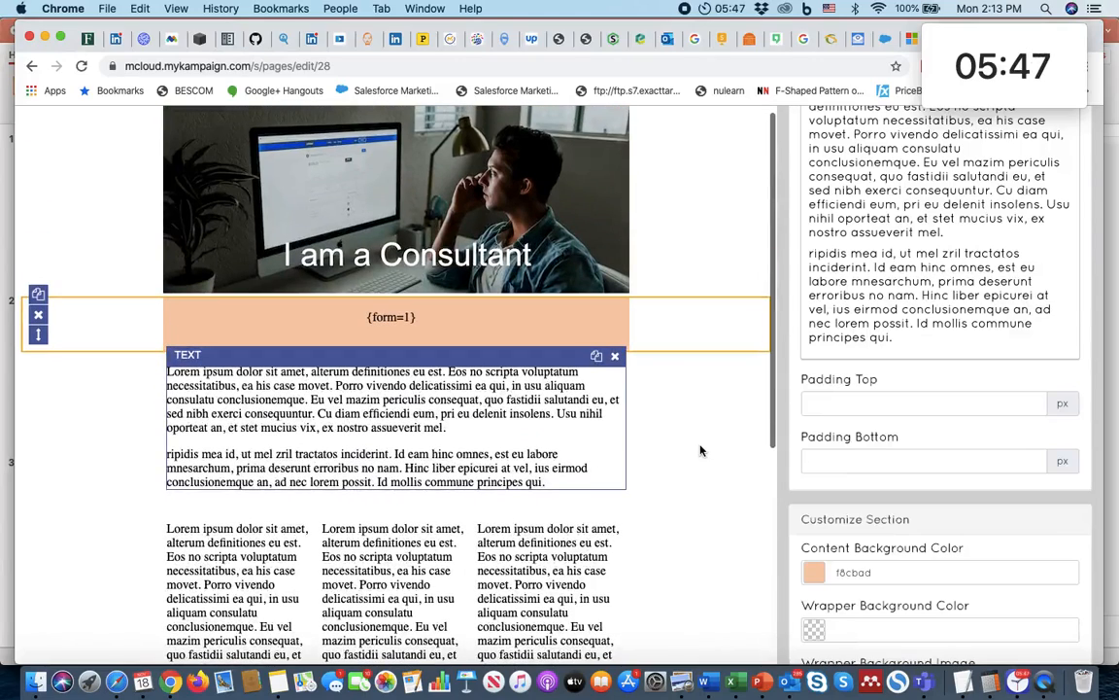
pyautogui.click(677, 447)
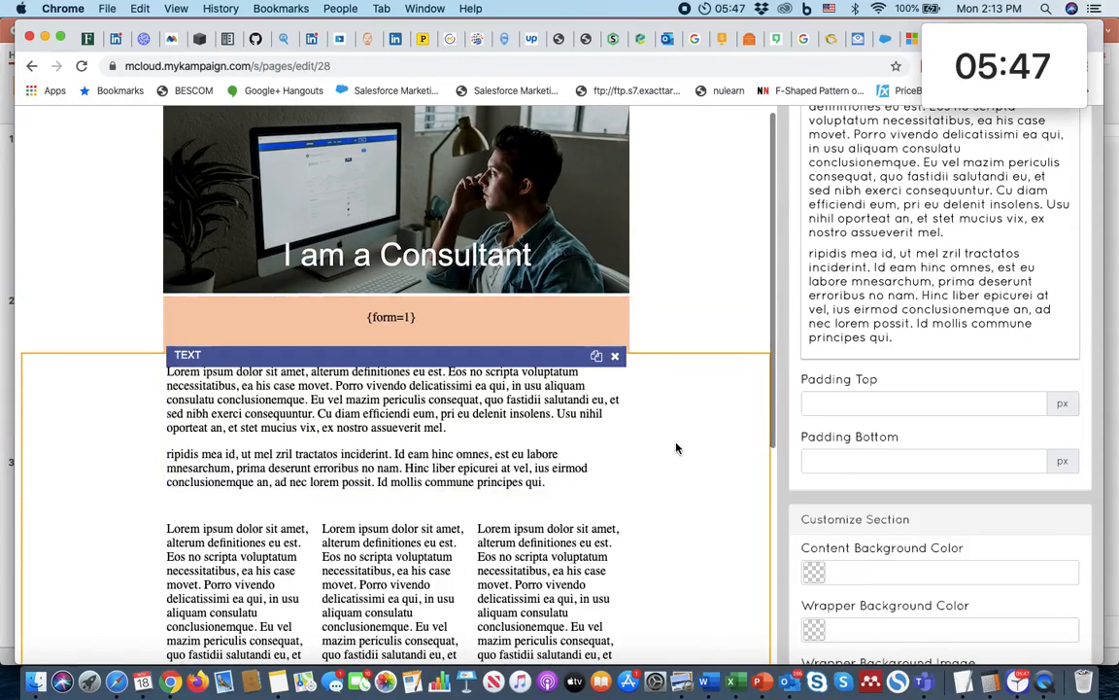
pyautogui.click(615, 355)
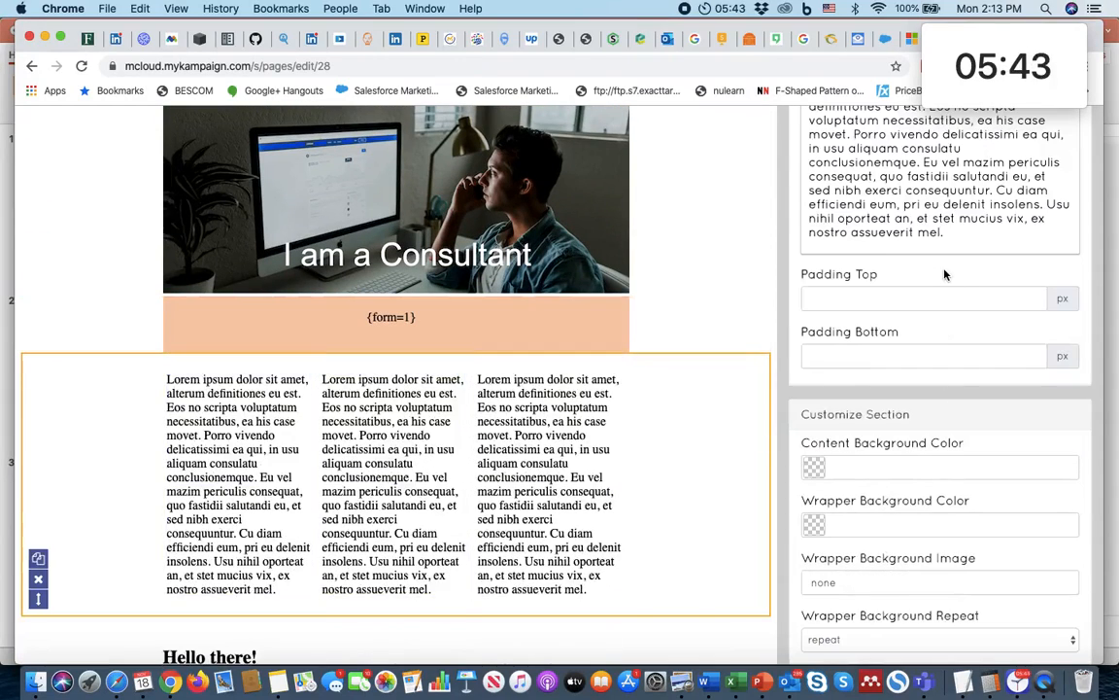
# Step: Clear the placeholder text of the first column's slot and centre its content in the full-screen editor
pyautogui.scroll(3, 944, 275)
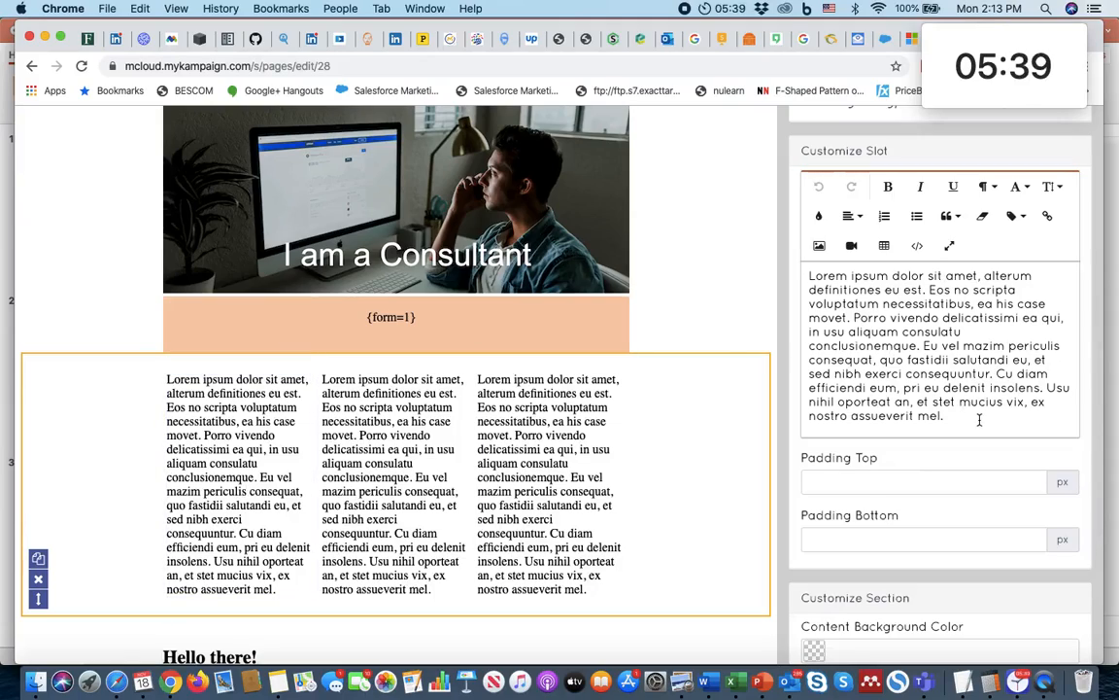
pyautogui.moveTo(972, 415); pyautogui.dragTo(709, 229)
pyautogui.press('BackSpace')
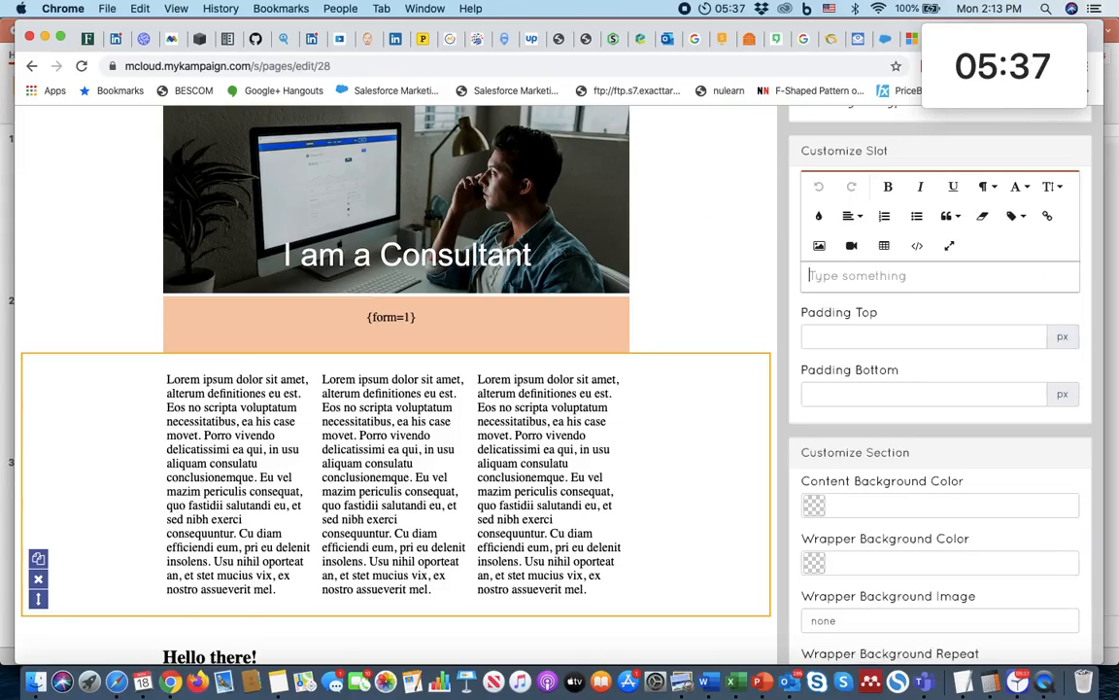
pyautogui.click(950, 247)
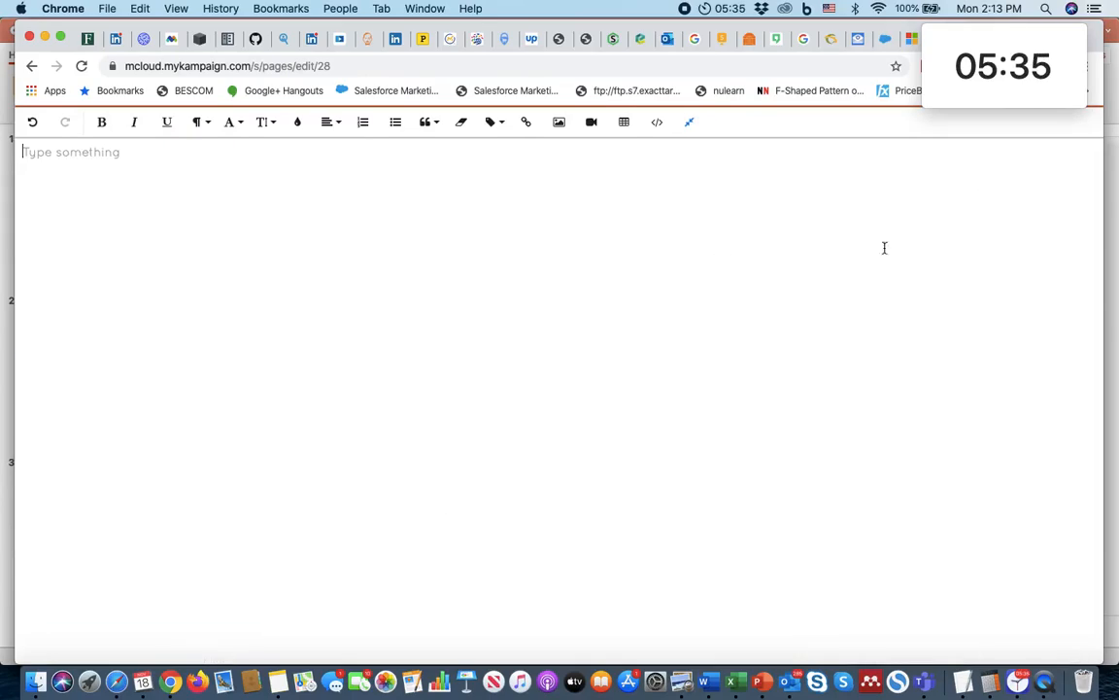
pyautogui.click(329, 121)
pyautogui.click(330, 172)
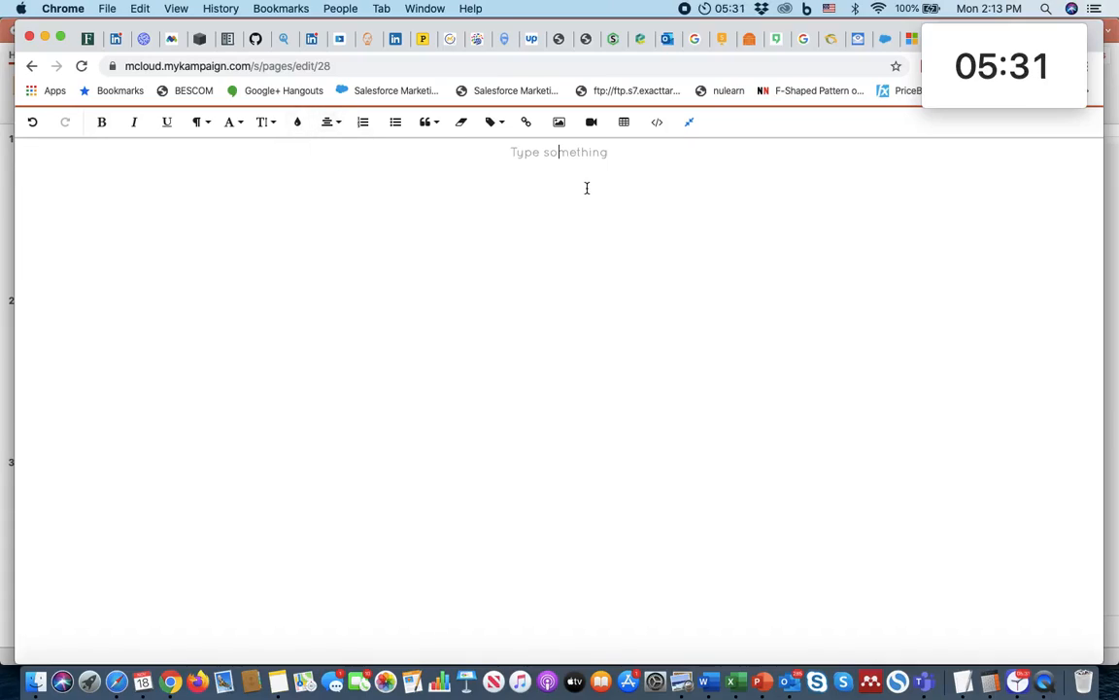
# Step: Insert the image Icon 1.png from the FINAL folder into the first column's slot
pyautogui.click(560, 123)
pyautogui.click(762, 681)
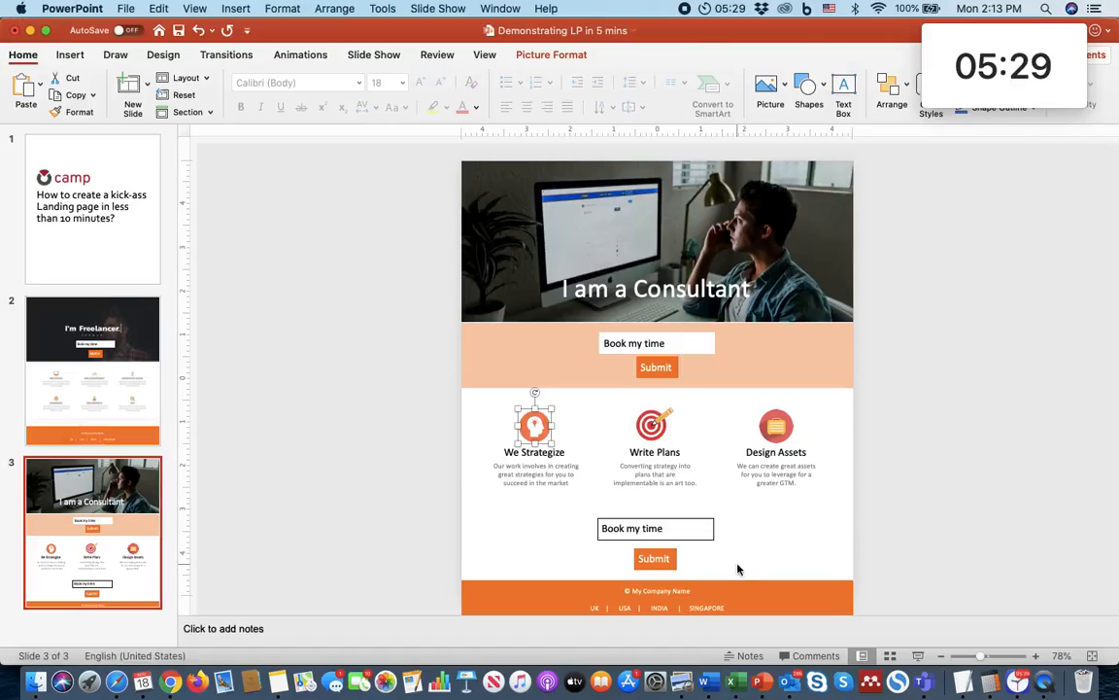
pyautogui.press('super+Tab')
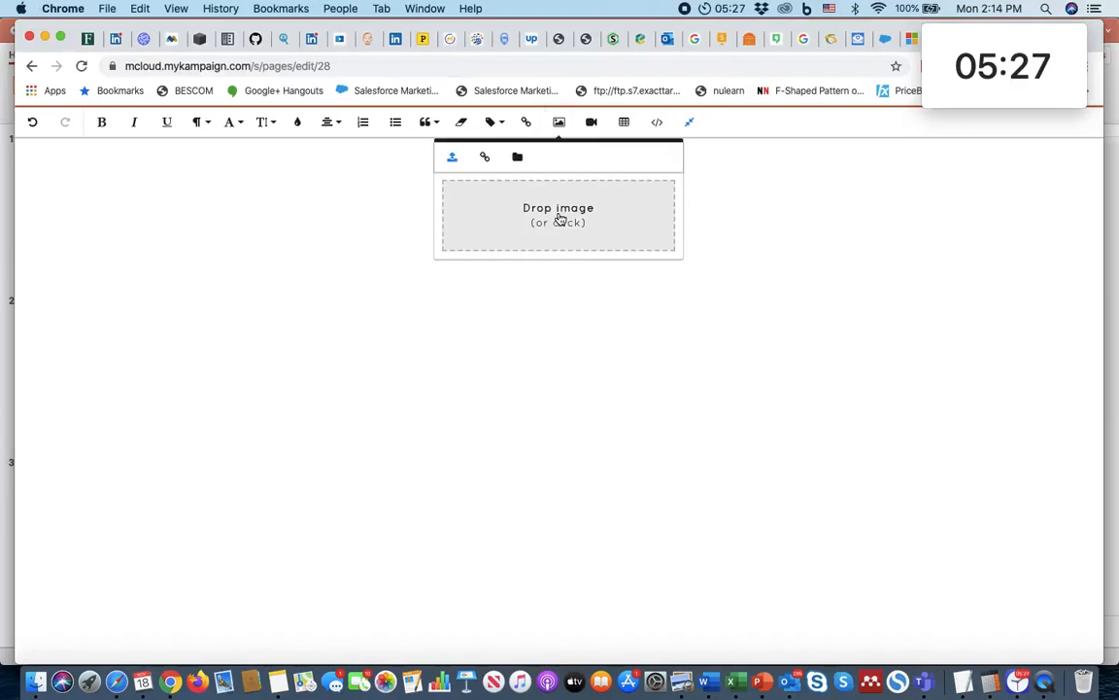
pyautogui.click(560, 220)
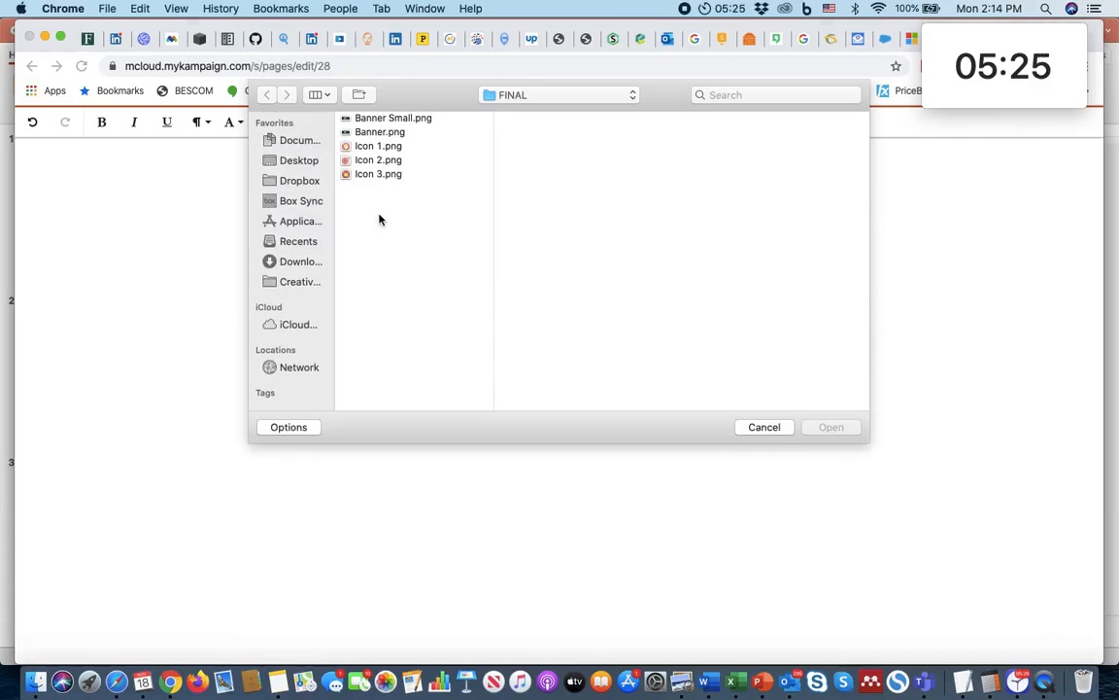
pyautogui.click(374, 145)
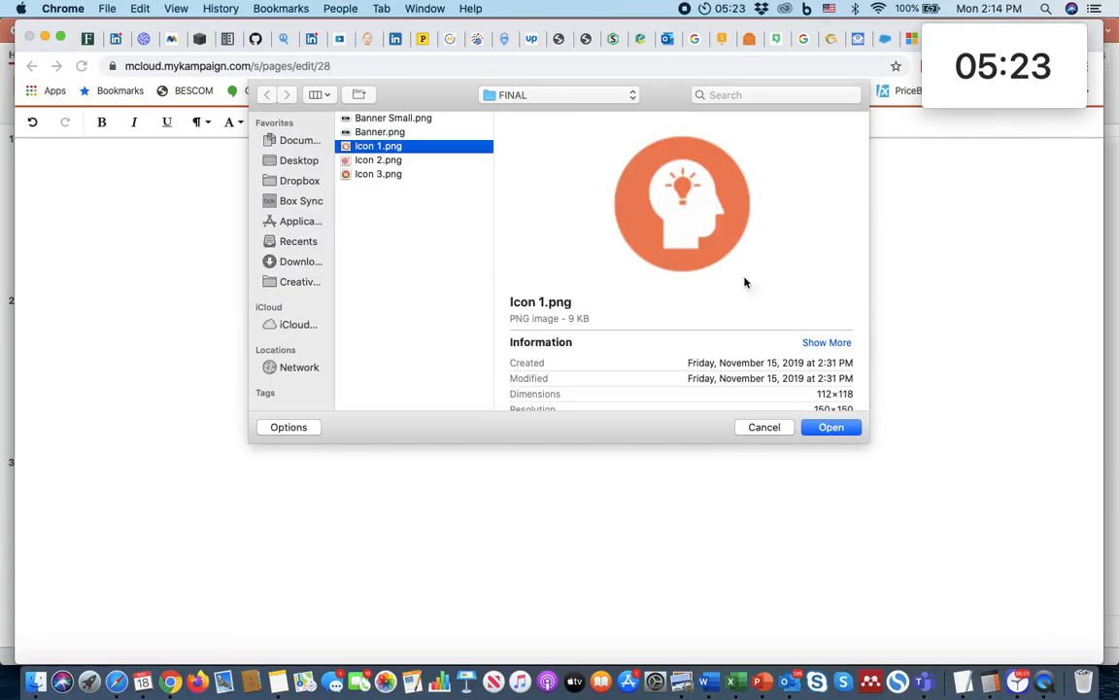
pyautogui.click(831, 428)
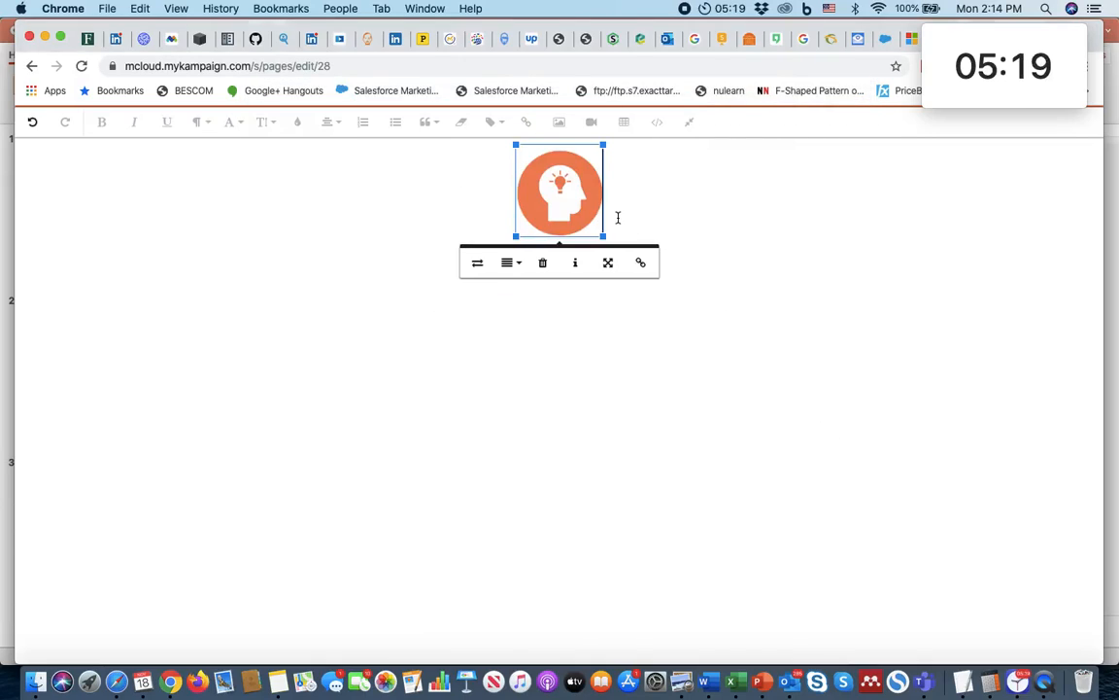
pyautogui.click(622, 220)
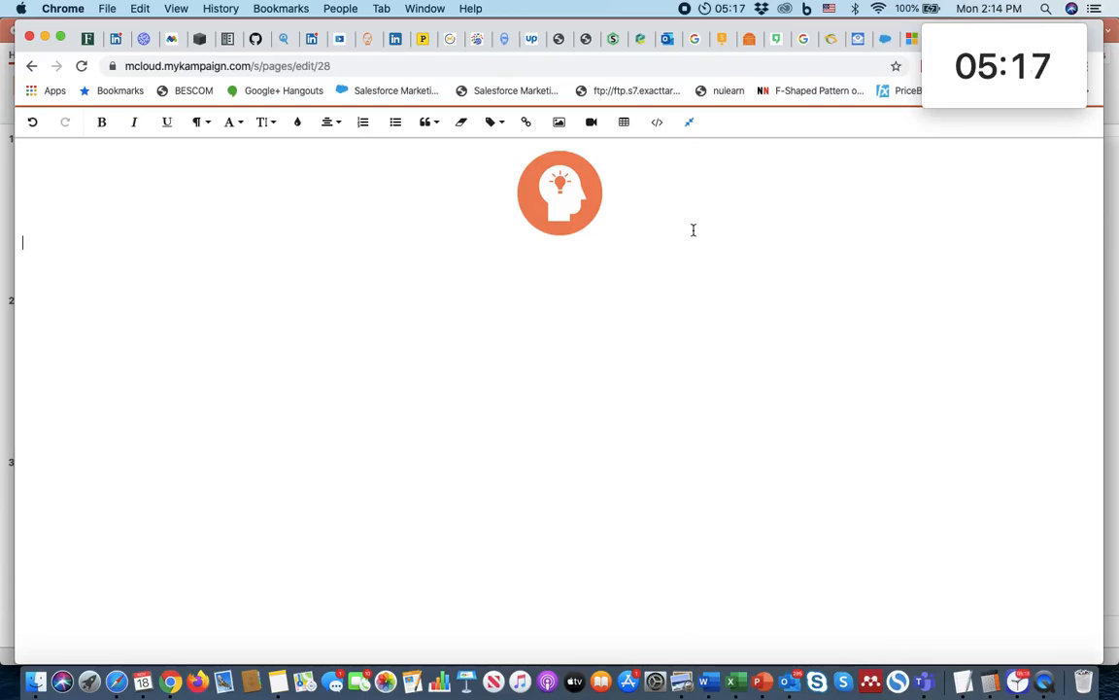
# Step: Add a centred line below the icon with the heading "We Strategize" copied from the PowerPoint mockup
pyautogui.click(328, 121)
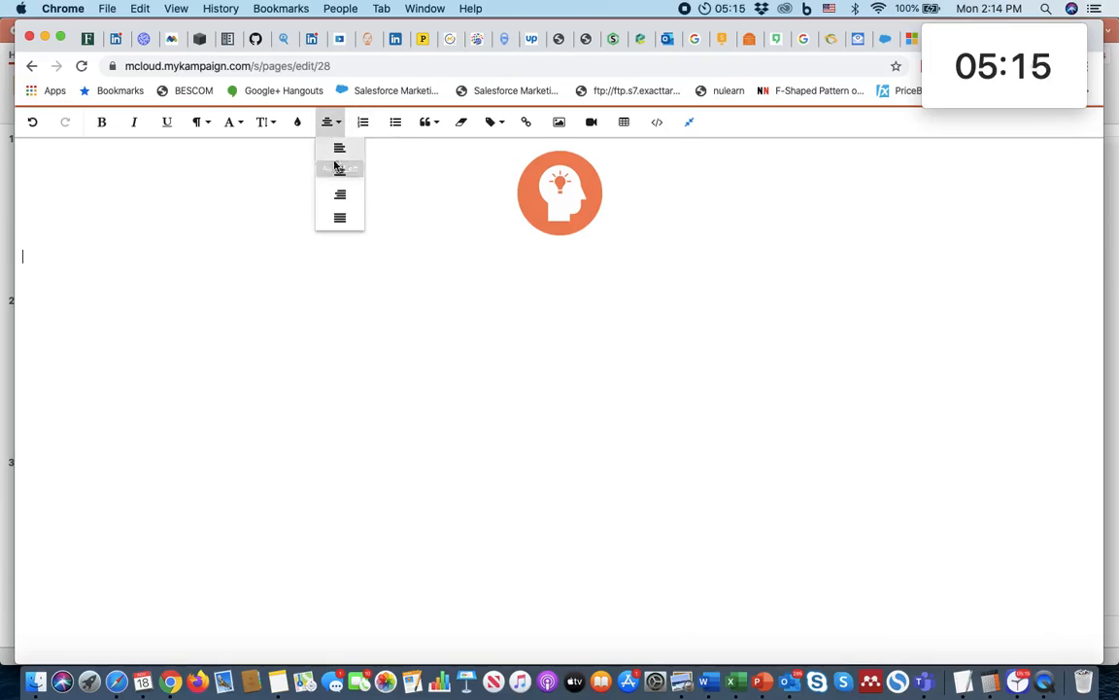
pyautogui.click(336, 168)
pyautogui.press('super+Tab')
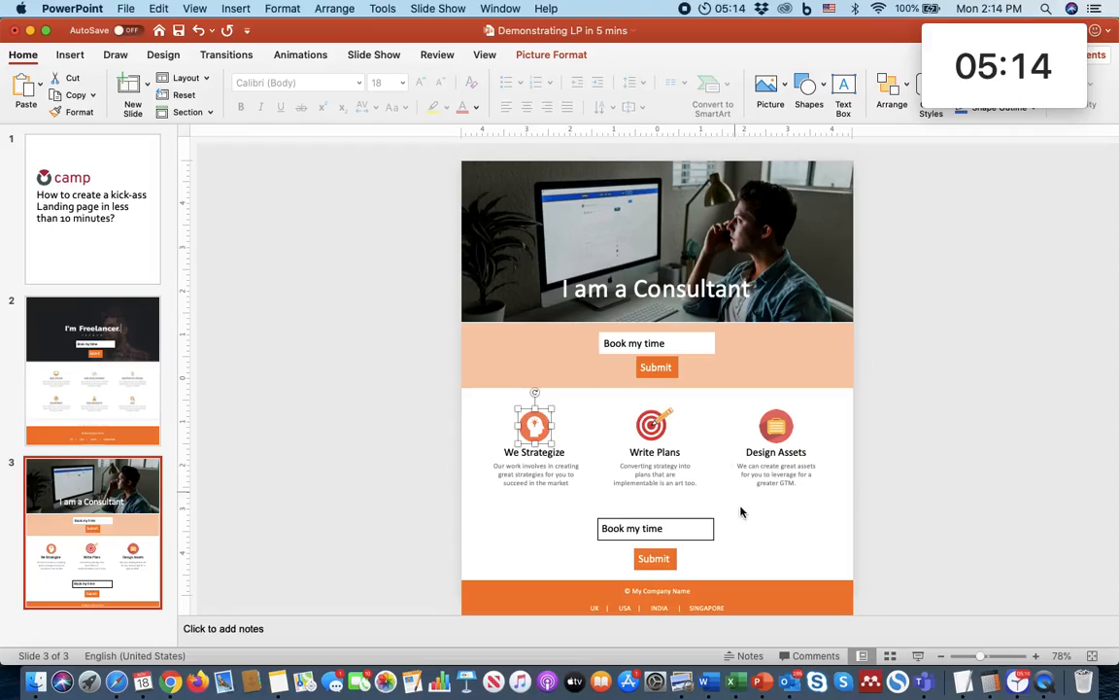
pyautogui.tripleClick(529, 451)
pyautogui.press('super+c')
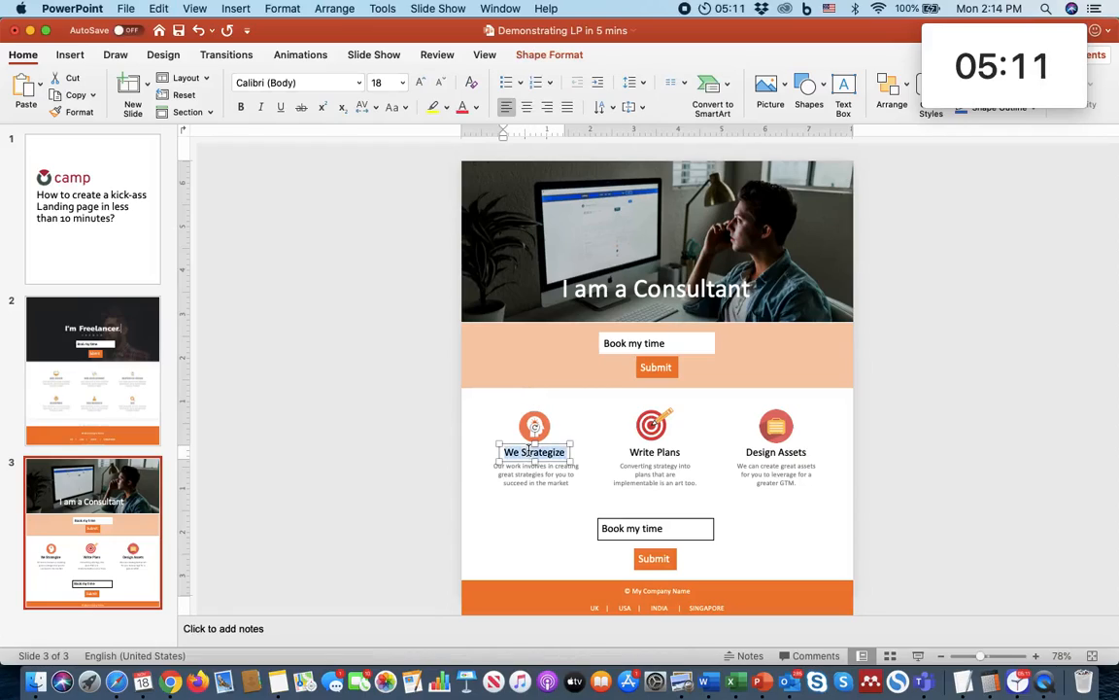
pyautogui.press('super+Tab')
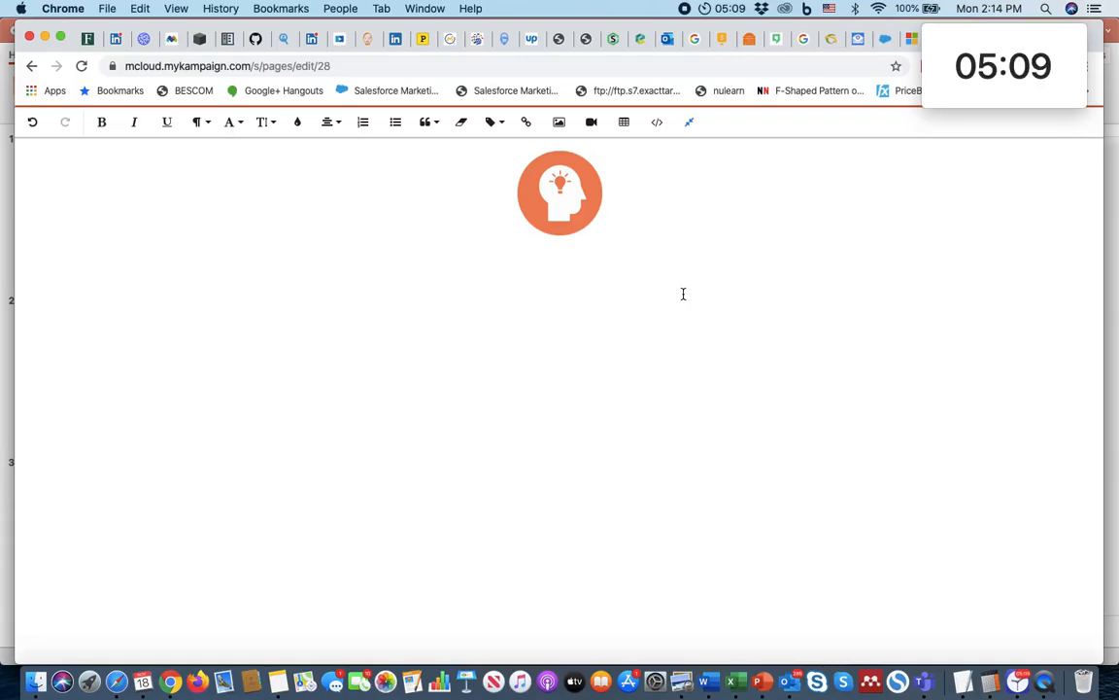
pyautogui.press('super+v')
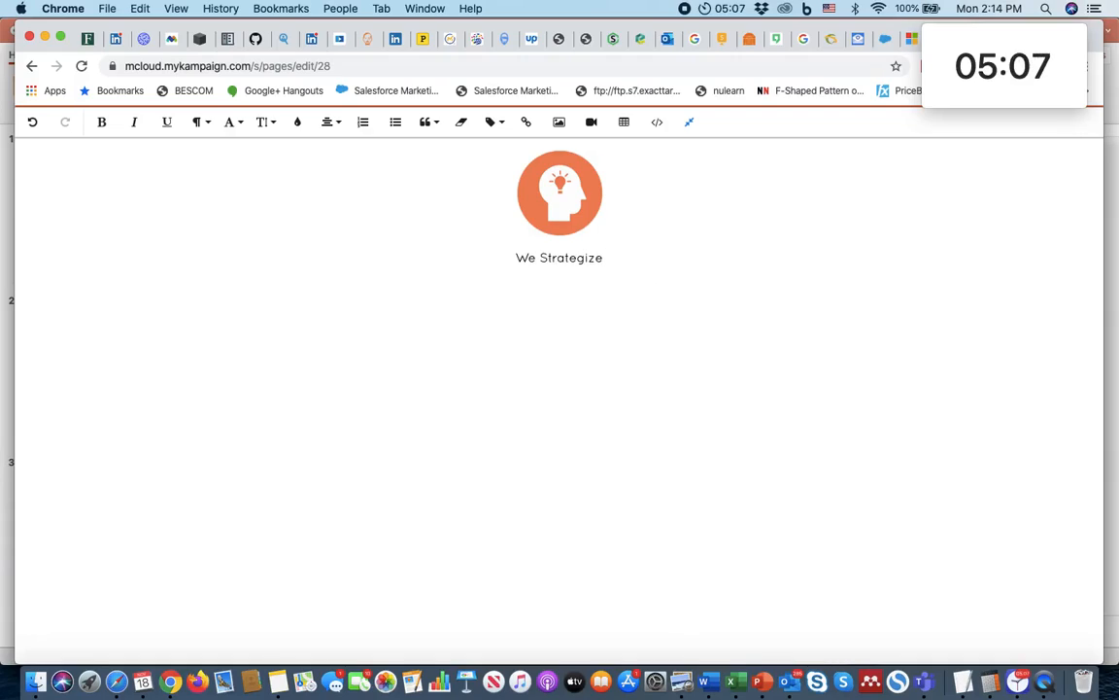
# Step: Copy "Our work involves in creating great strategies for you to succeed in the market" from the mockup into a centred line under the heading
pyautogui.click(327, 122)
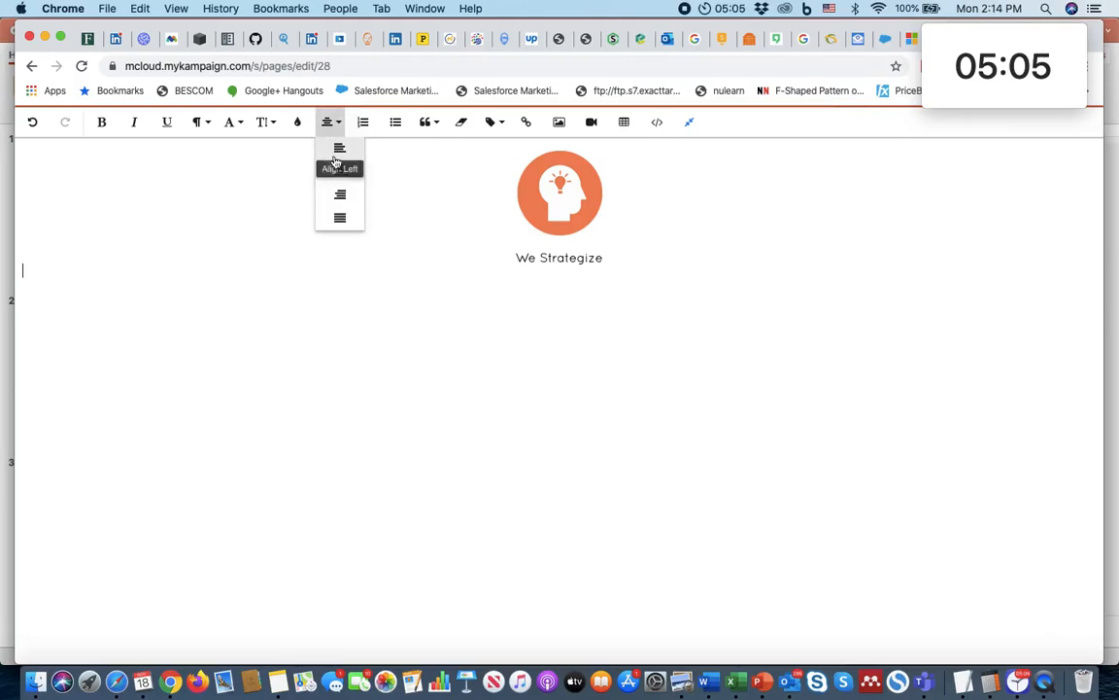
pyautogui.click(338, 169)
pyautogui.press('super+Tab')
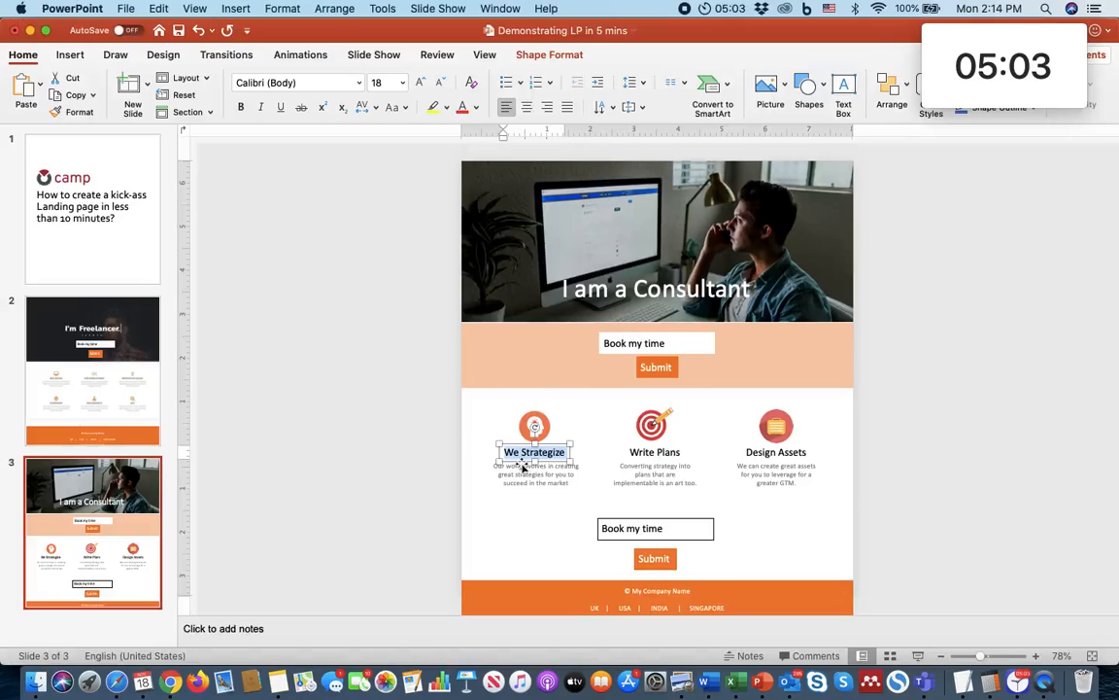
pyautogui.click(521, 464)
pyautogui.doubleClick(524, 474)
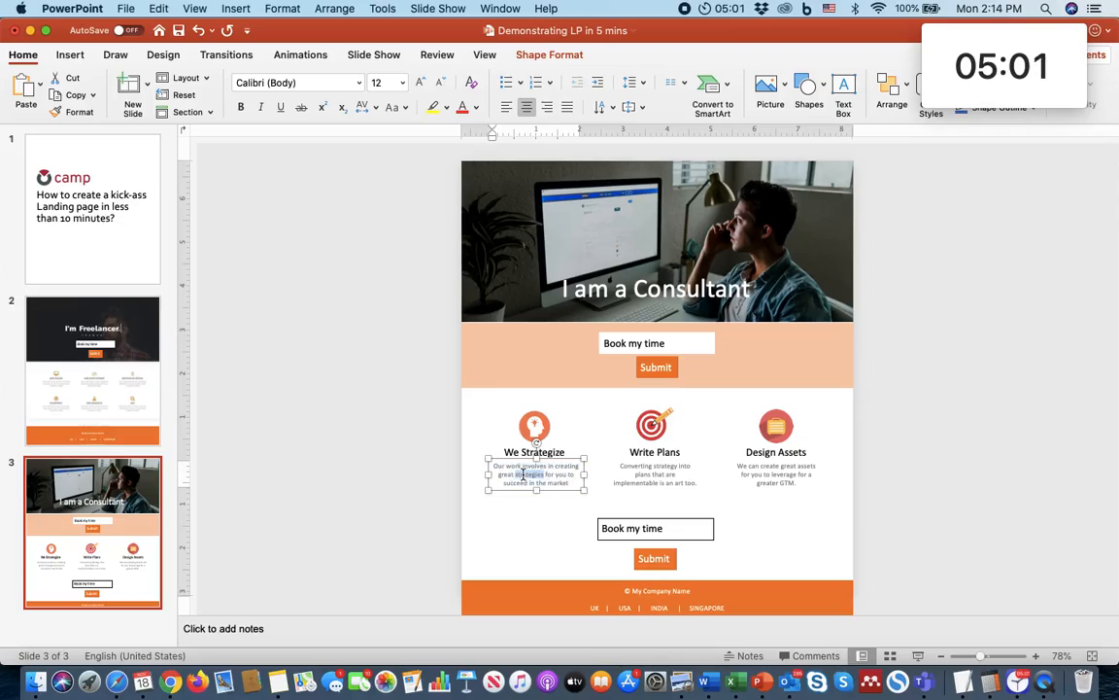
pyautogui.tripleClick(523, 475)
pyautogui.press('super+c')
pyautogui.press('super+Tab')
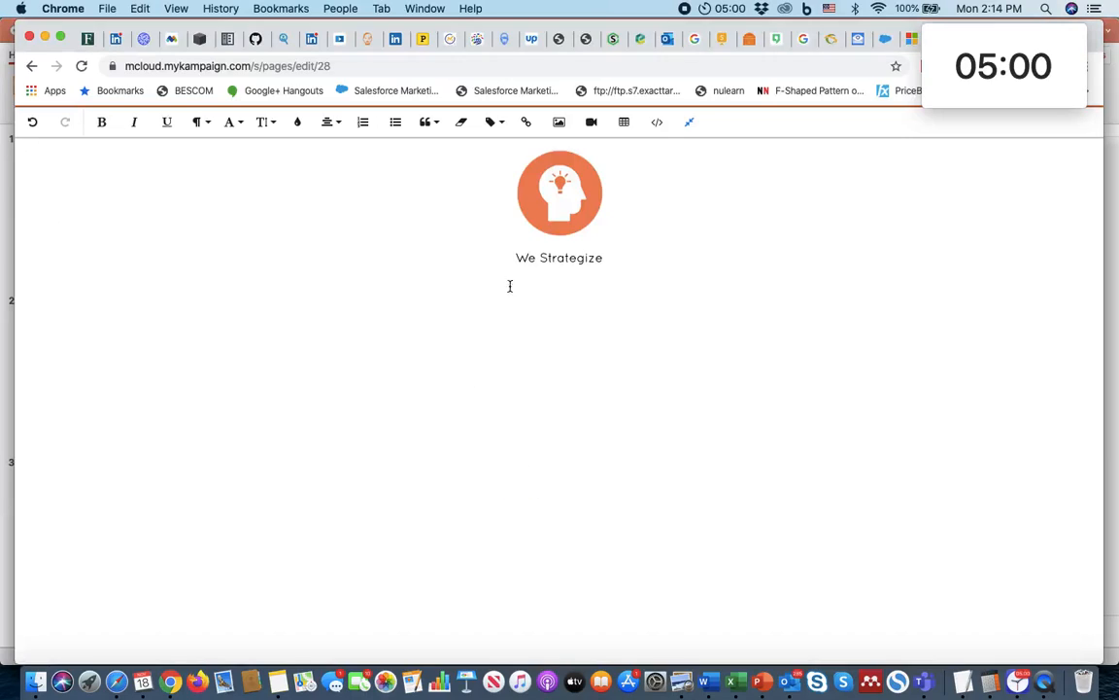
pyautogui.press('super+v')
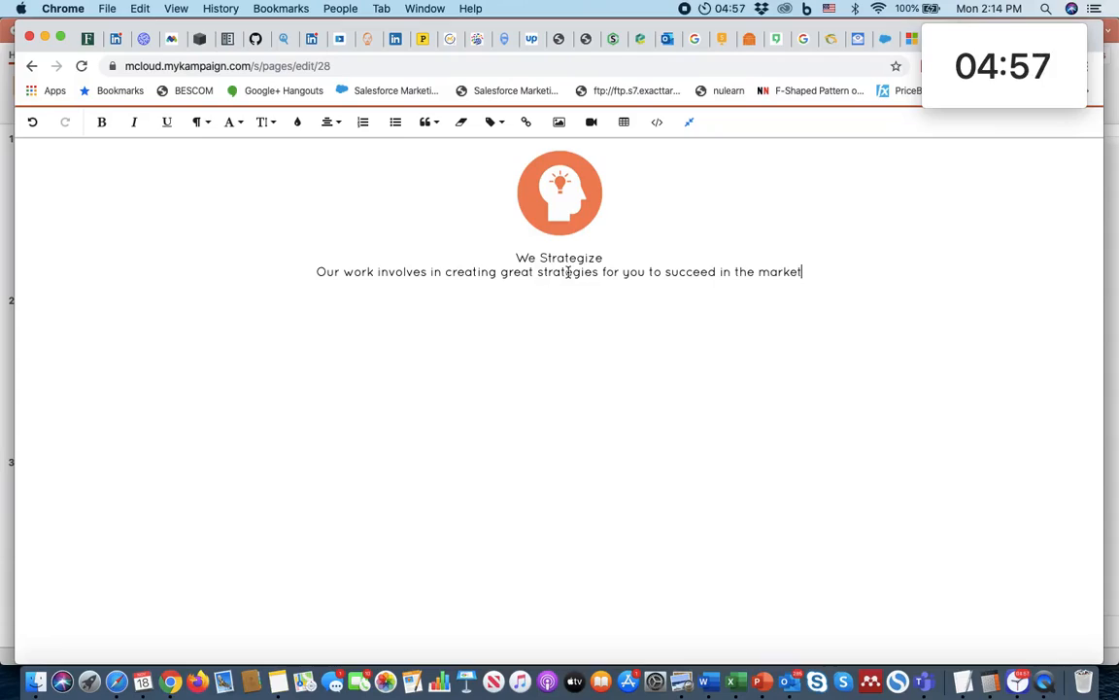
# Step: Make the "We Strategize" heading bold at font size 18 and leave the full-screen editor
pyautogui.tripleClick(545, 259)
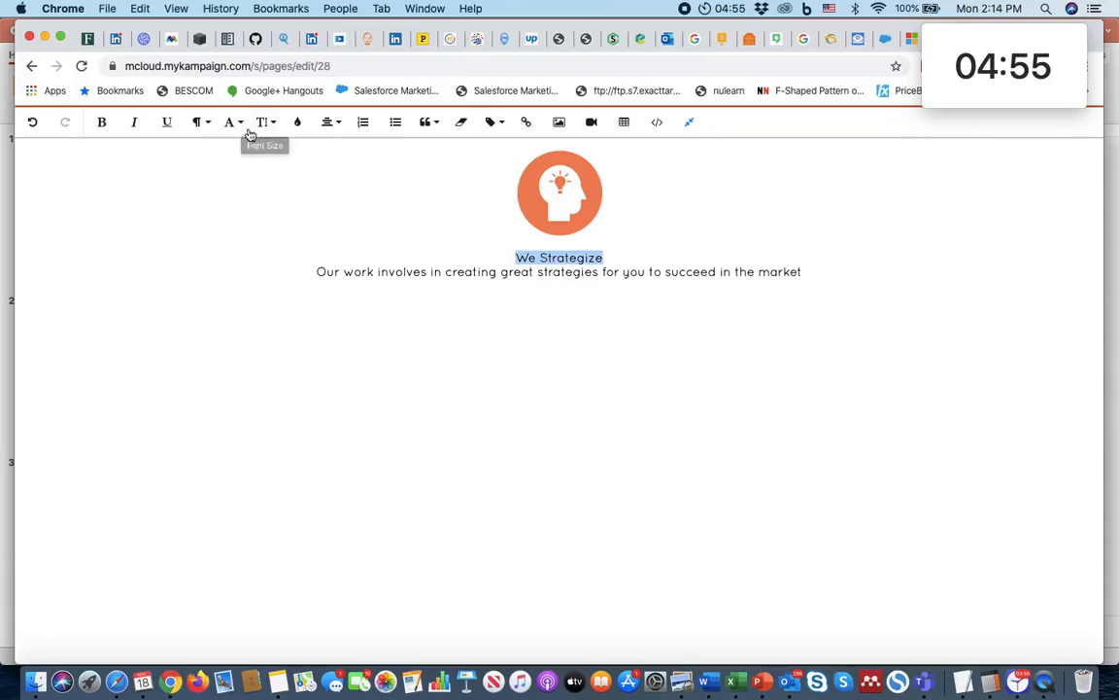
pyautogui.click(102, 122)
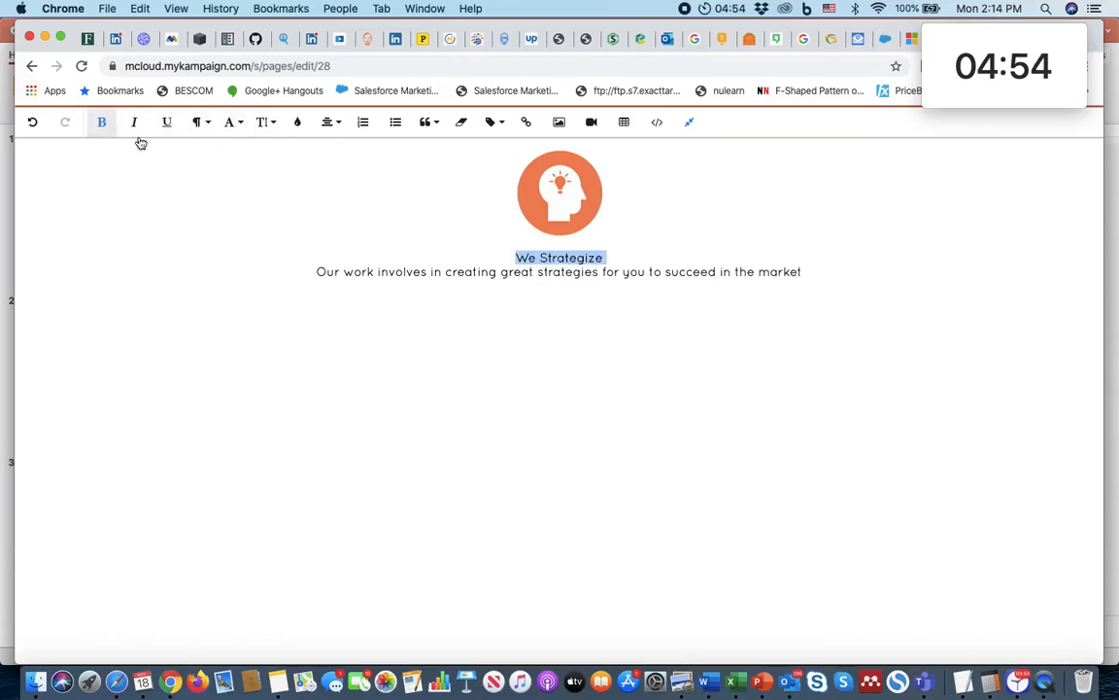
pyautogui.click(272, 123)
pyautogui.click(281, 294)
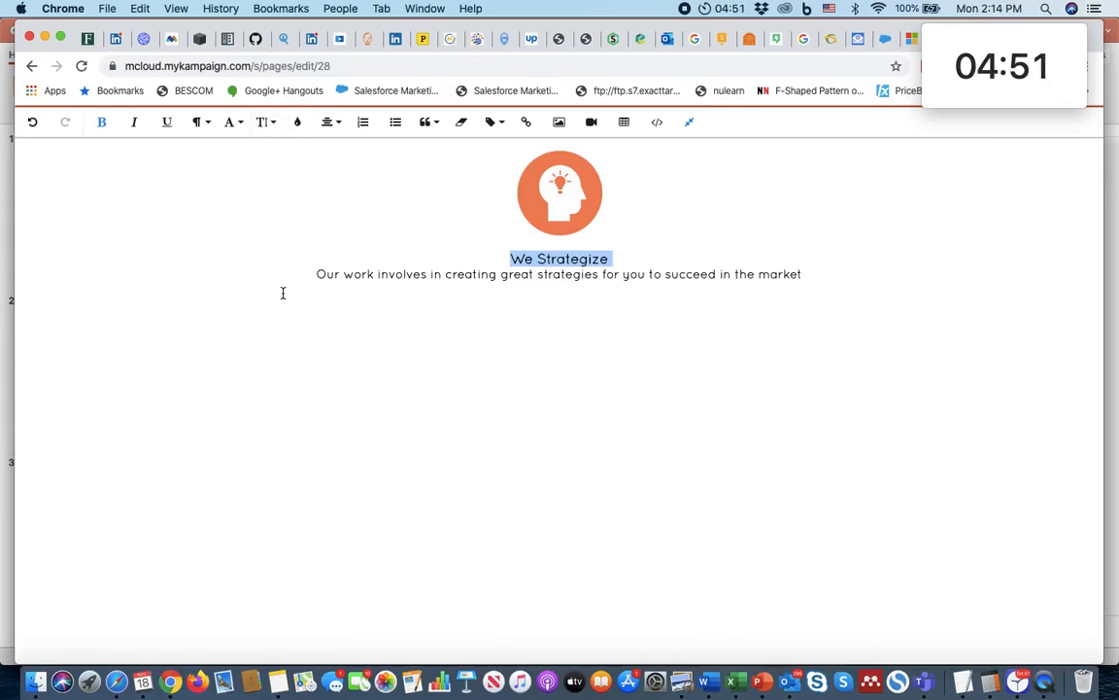
pyautogui.click(264, 127)
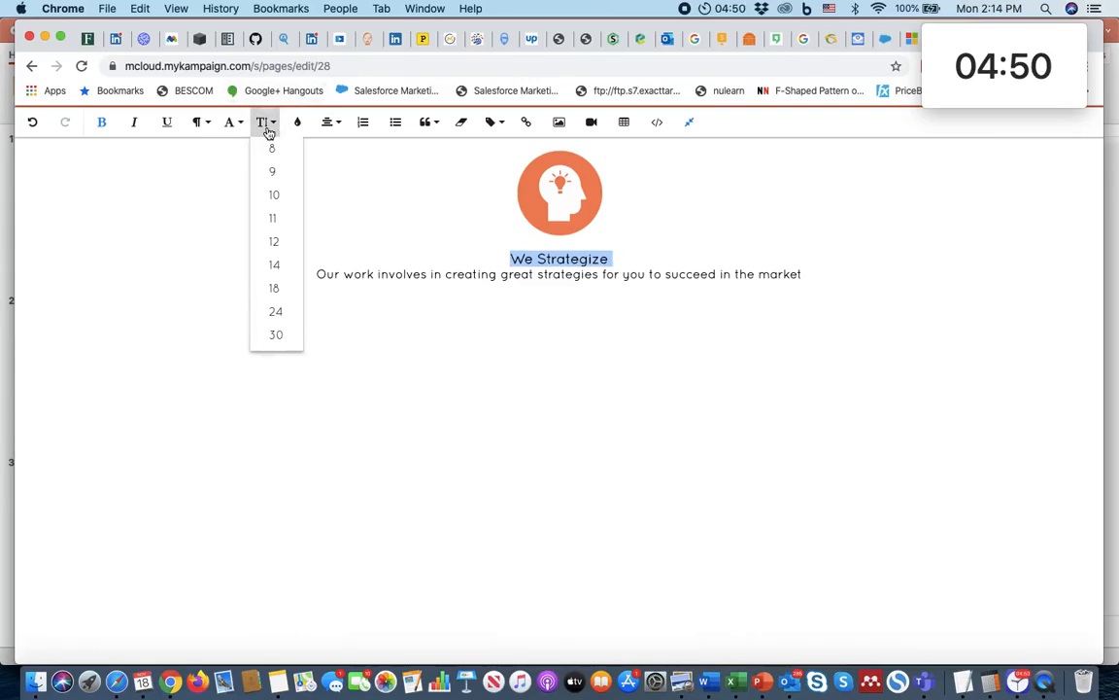
pyautogui.click(281, 294)
pyautogui.tripleClick(397, 277)
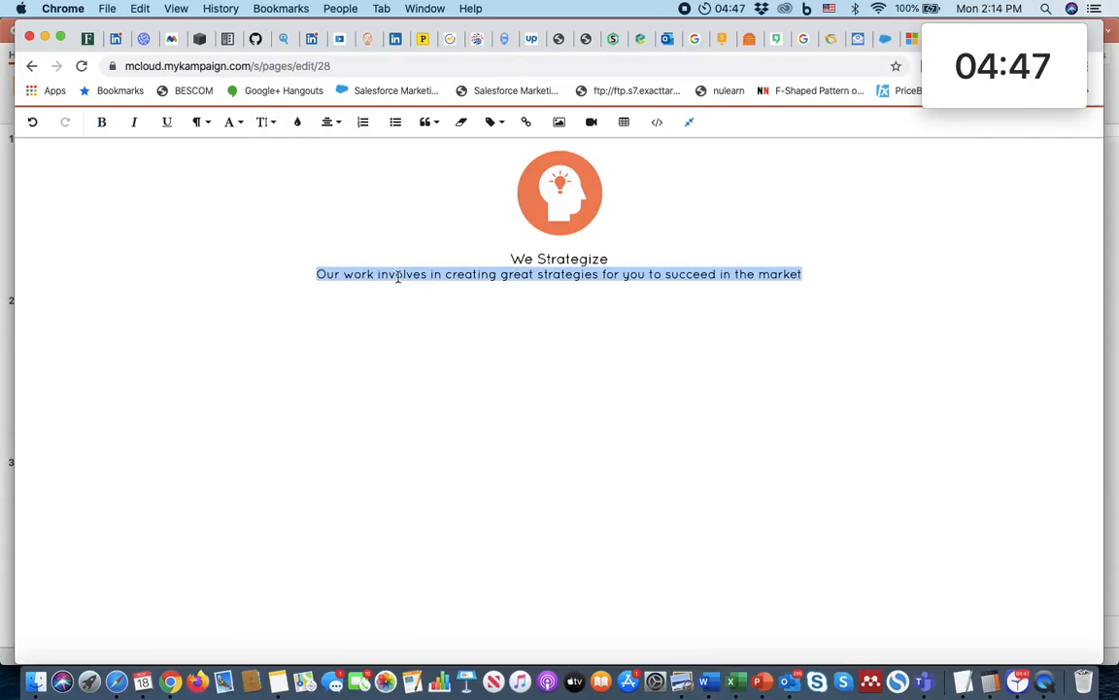
pyautogui.doubleClick(591, 260)
pyautogui.click(689, 121)
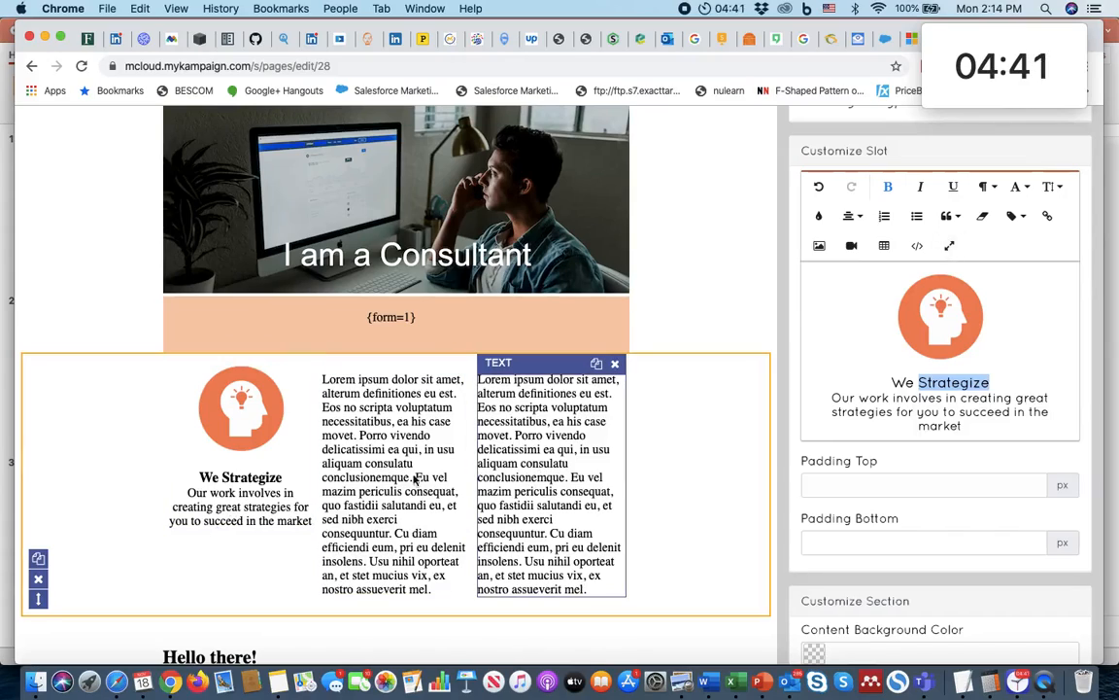
# Step: Clear the placeholder text from the second column's slot and set its alignment to centre
pyautogui.click(388, 456)
pyautogui.press('super+Tab')
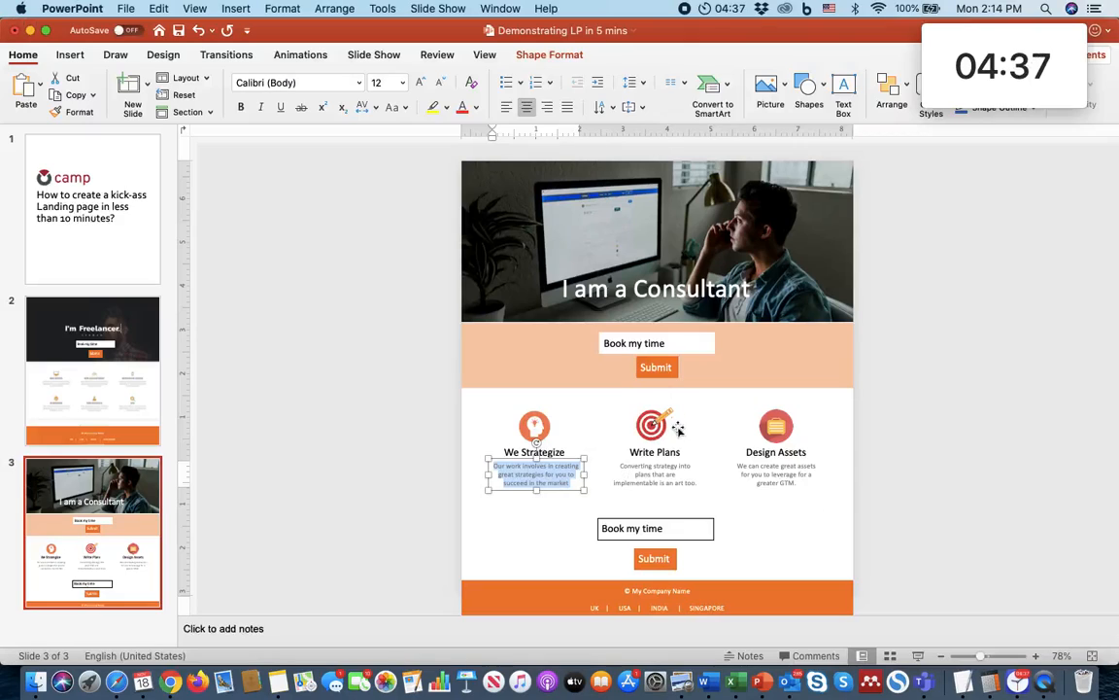
pyautogui.press('super+Tab')
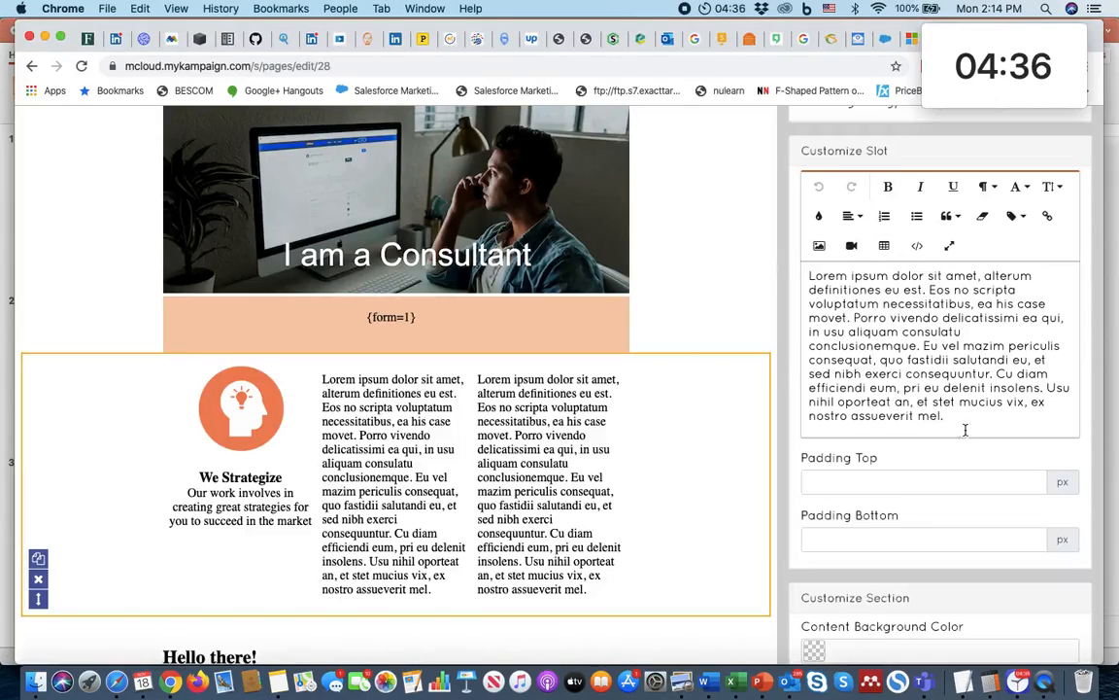
pyautogui.hotkey('ctrl', 'a')
pyautogui.press('BackSpace')
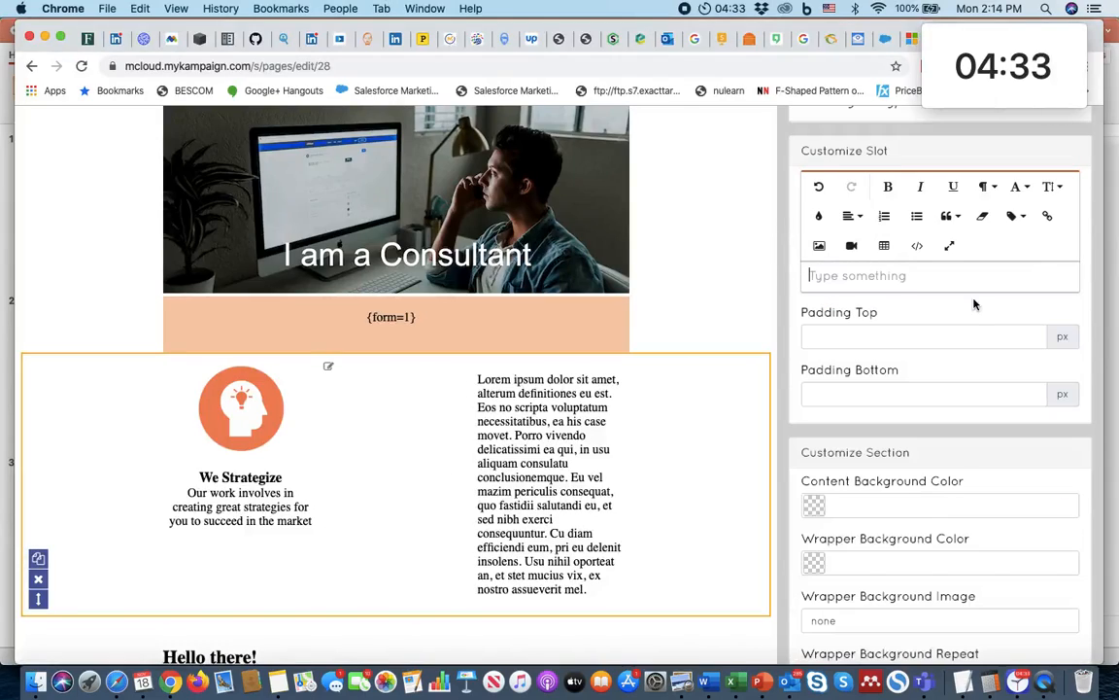
pyautogui.click(852, 216)
pyautogui.click(865, 264)
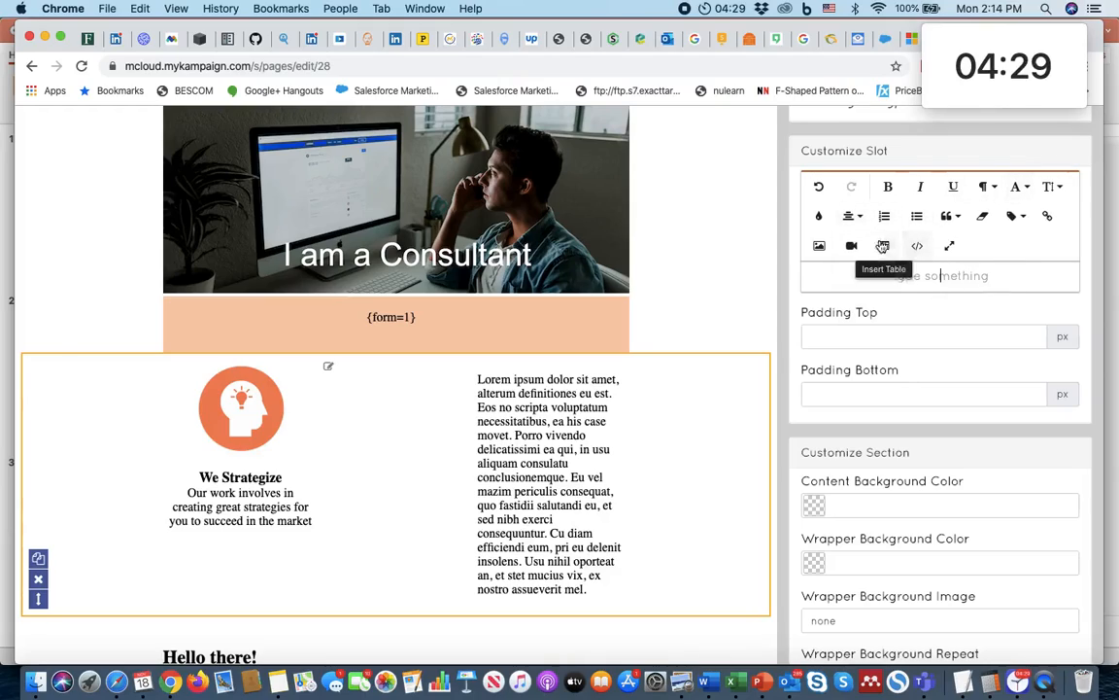
# Step: Insert the image Icon 2.png from the FINAL folder into the second column's slot
pyautogui.click(819, 244)
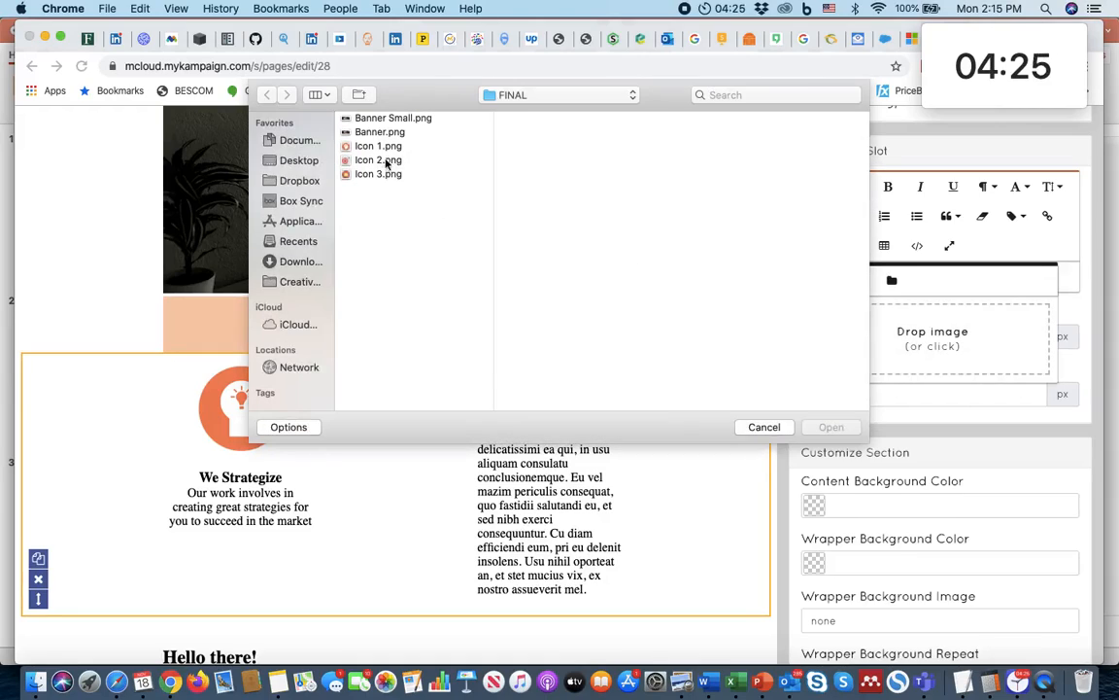
pyautogui.click(391, 162)
pyautogui.click(831, 427)
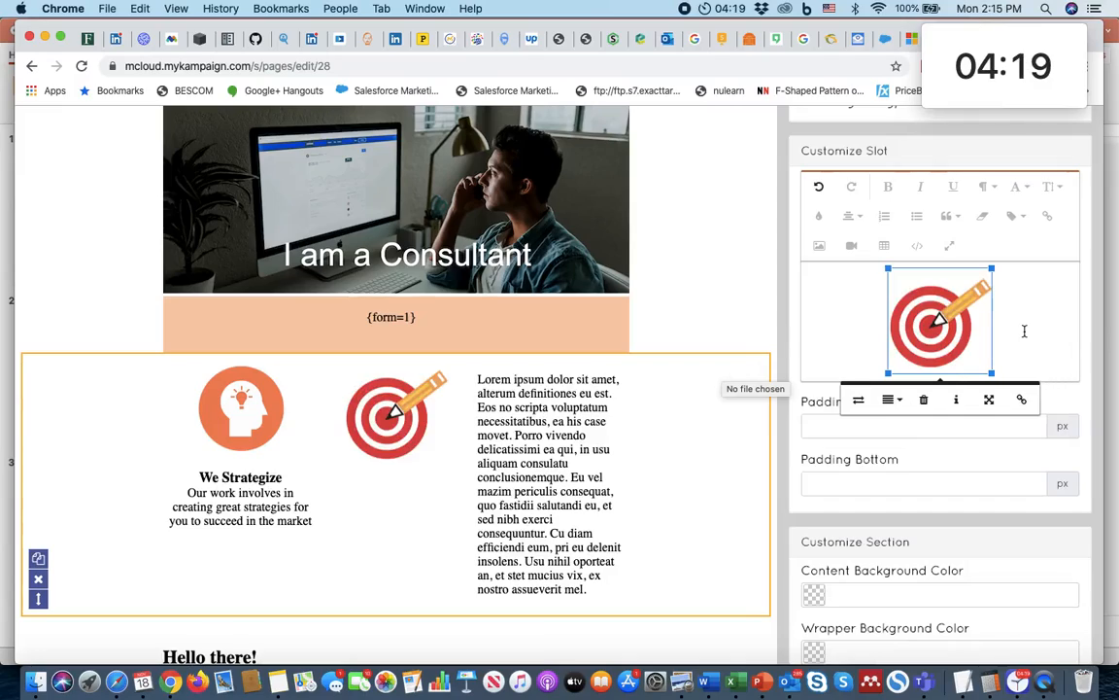
# Step: Add a centred line below the target icon with the heading "Write Plans" copied from the PowerPoint mockup
pyautogui.click(1016, 366)
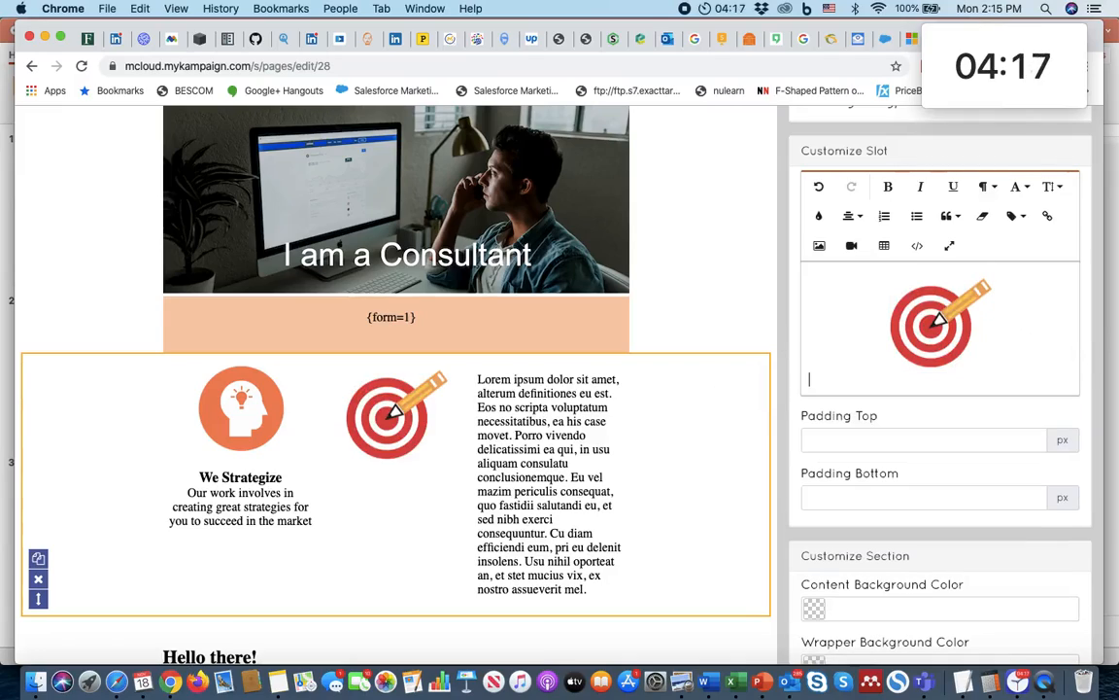
pyautogui.click(1110, 357)
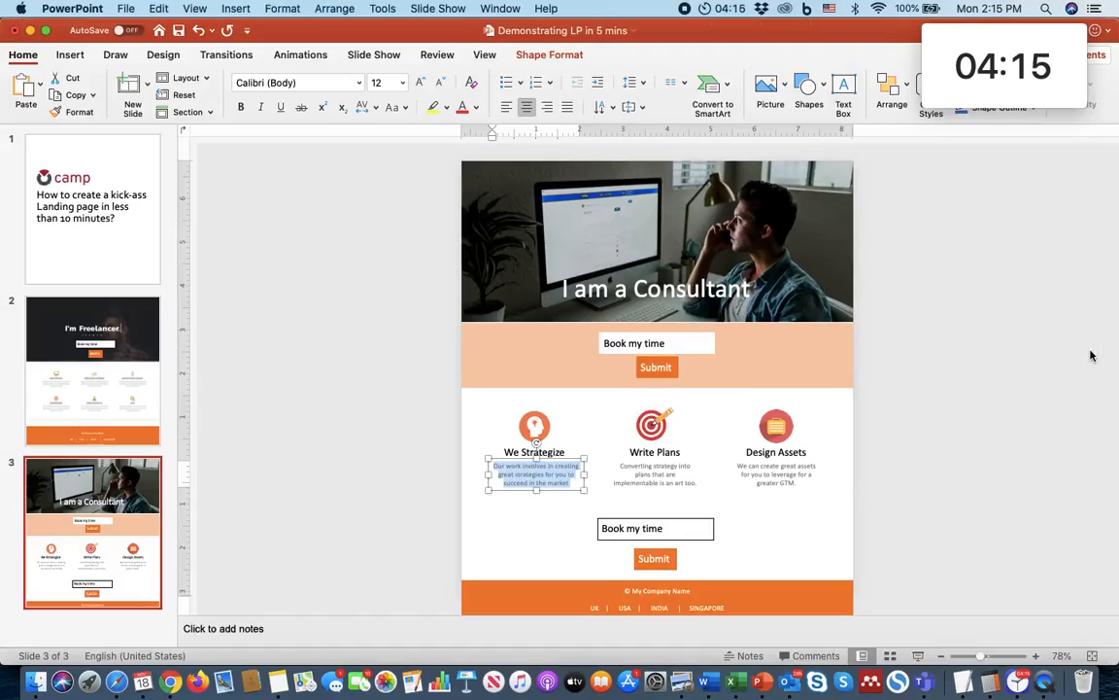
pyautogui.tripleClick(652, 452)
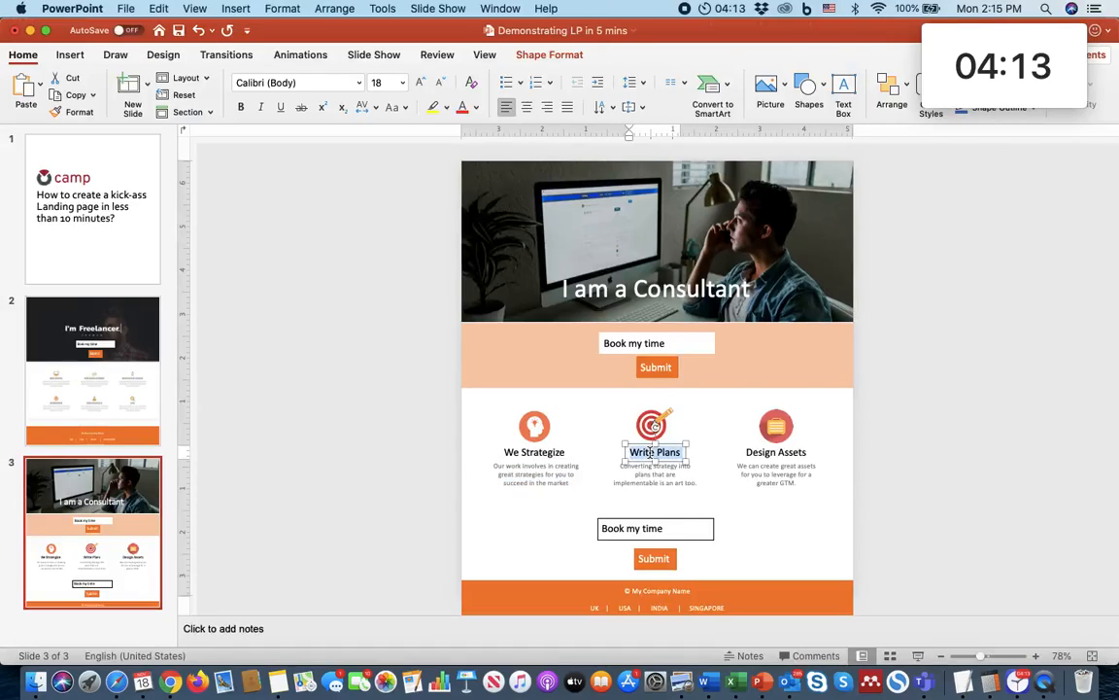
pyautogui.press('super+Tab')
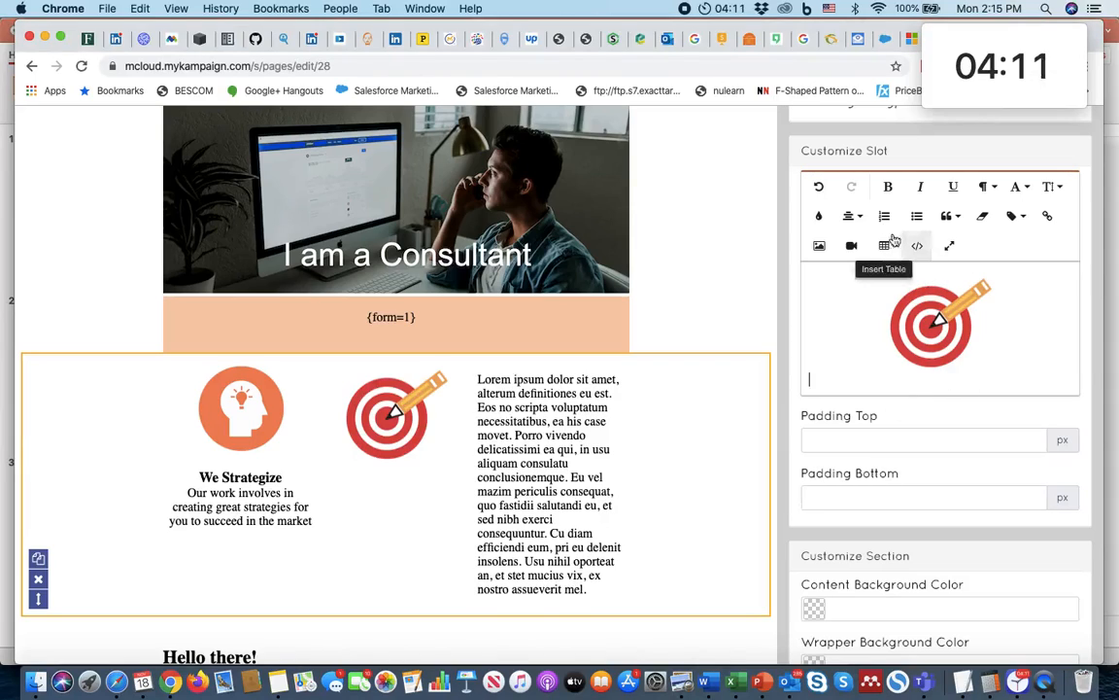
pyautogui.click(853, 218)
pyautogui.click(859, 265)
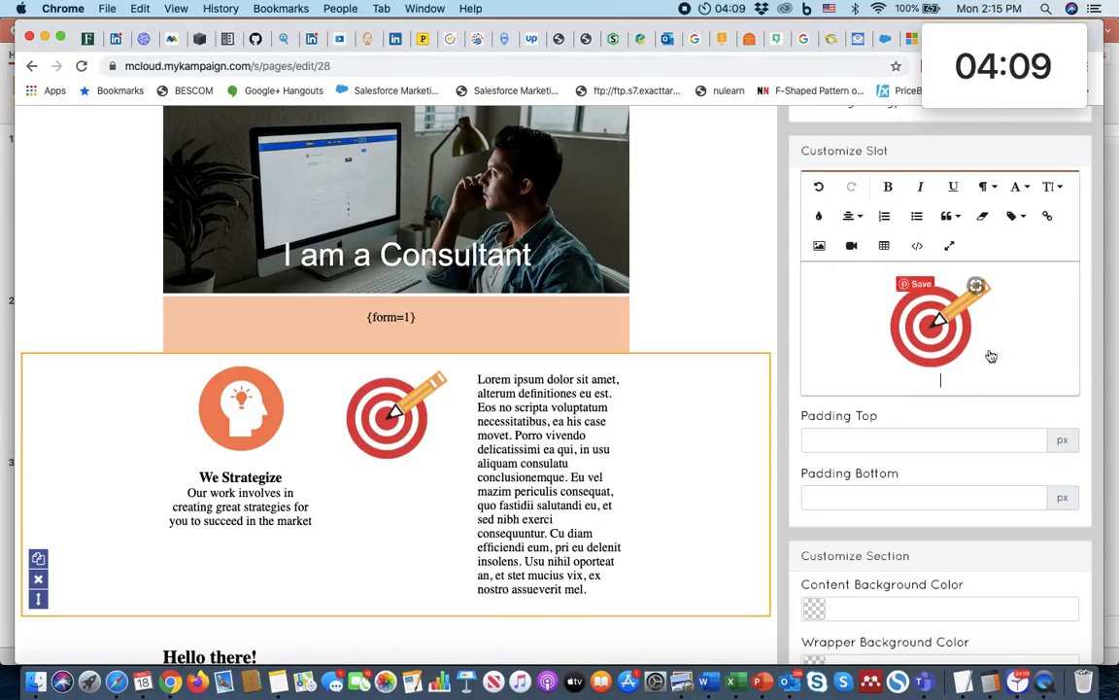
pyautogui.write('Write Plans')
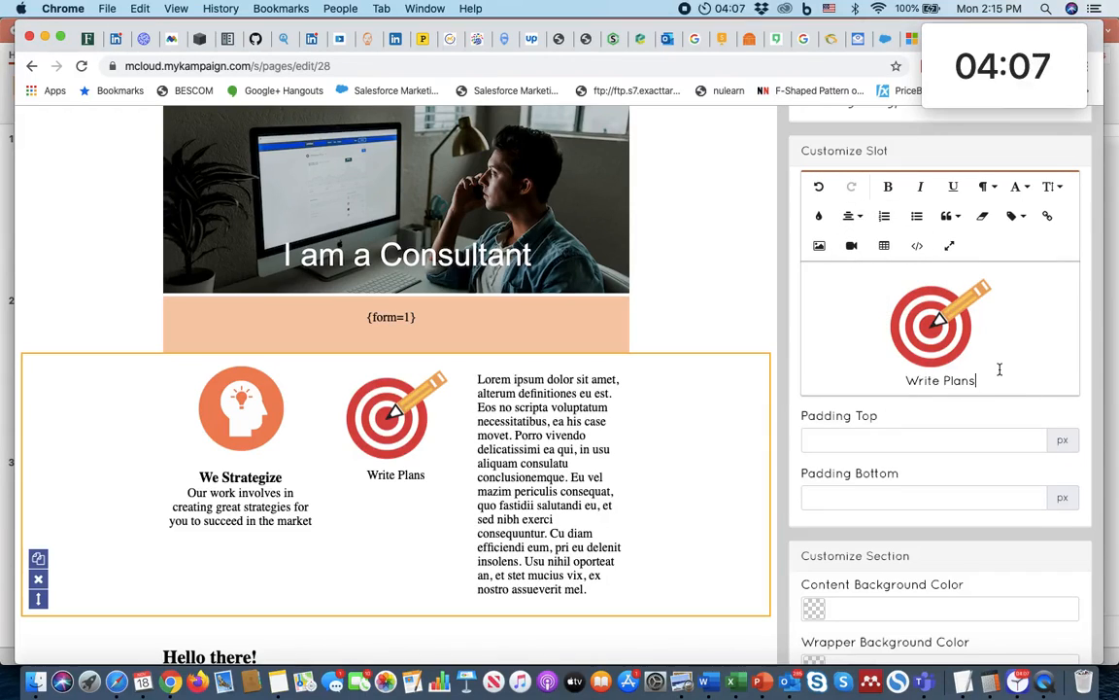
# Step: Copy "Converting strategy into plans that are implementable is an art too." from the PowerPoint mockup into a centred line under the "Write Plans" heading
pyautogui.press('Return')
pyautogui.press('super+Tab')
pyautogui.press('super+Tab')
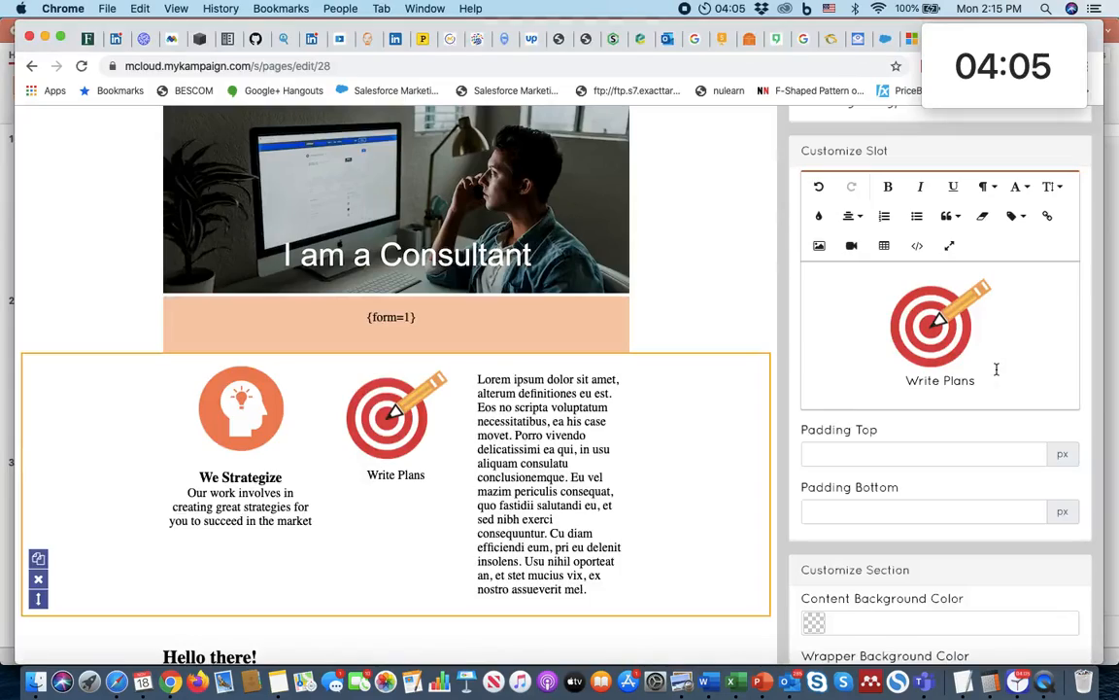
pyautogui.press('super+Tab')
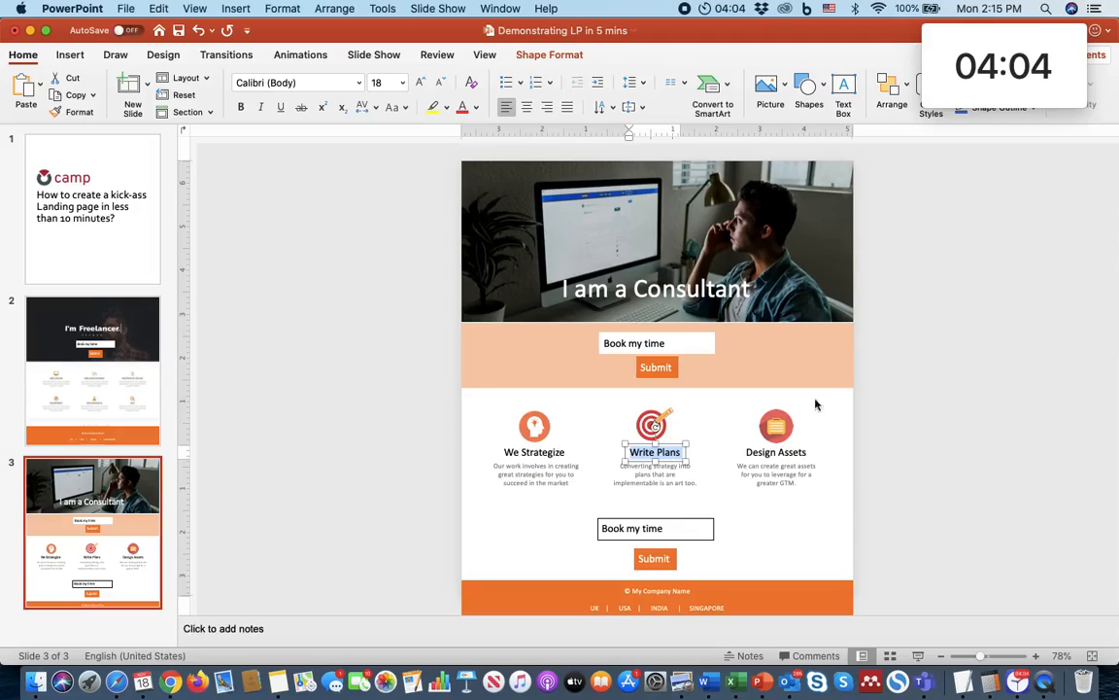
pyautogui.click(654, 472)
pyautogui.doubleClick(654, 472)
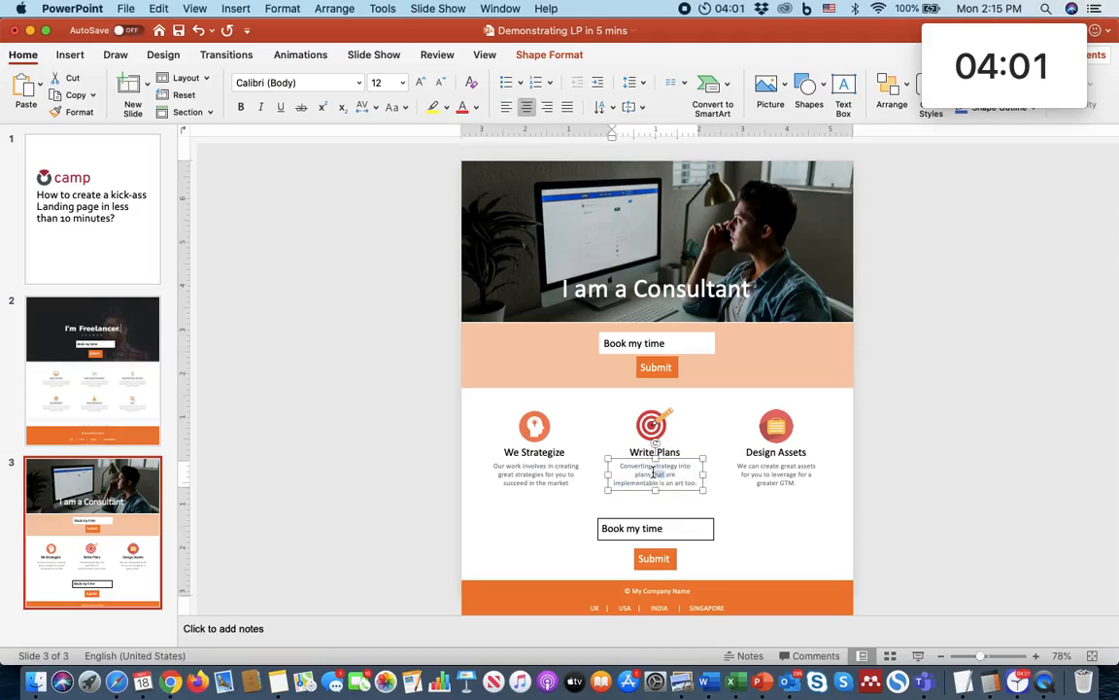
pyautogui.tripleClick(654, 473)
pyautogui.press('super+Tab')
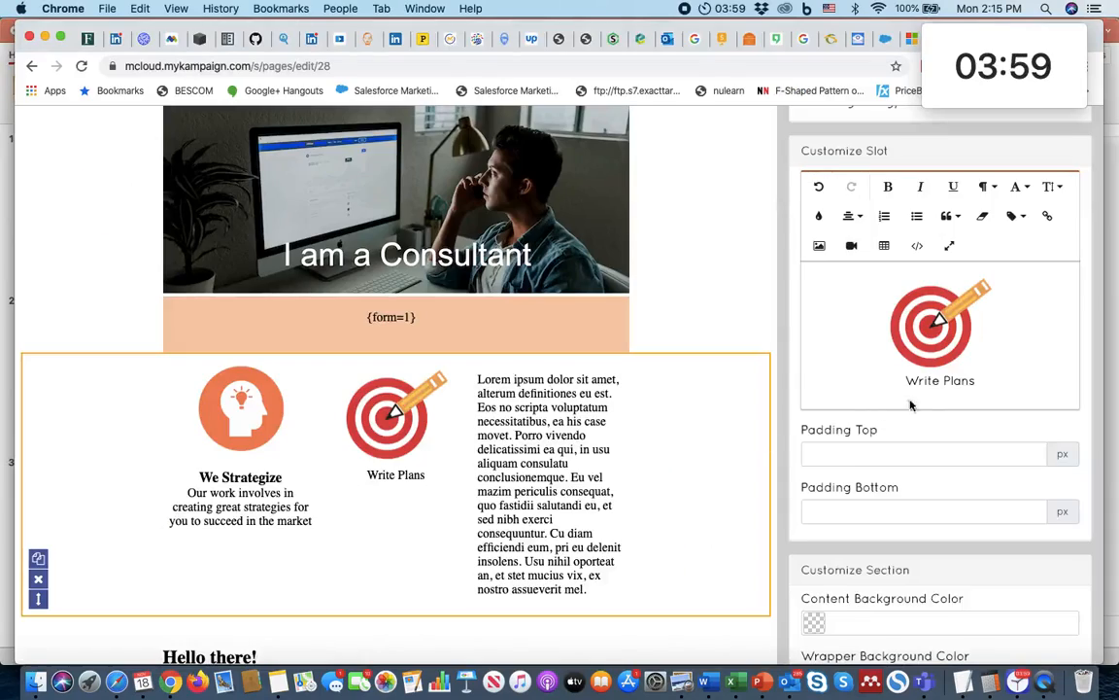
pyautogui.click(852, 216)
pyautogui.click(859, 268)
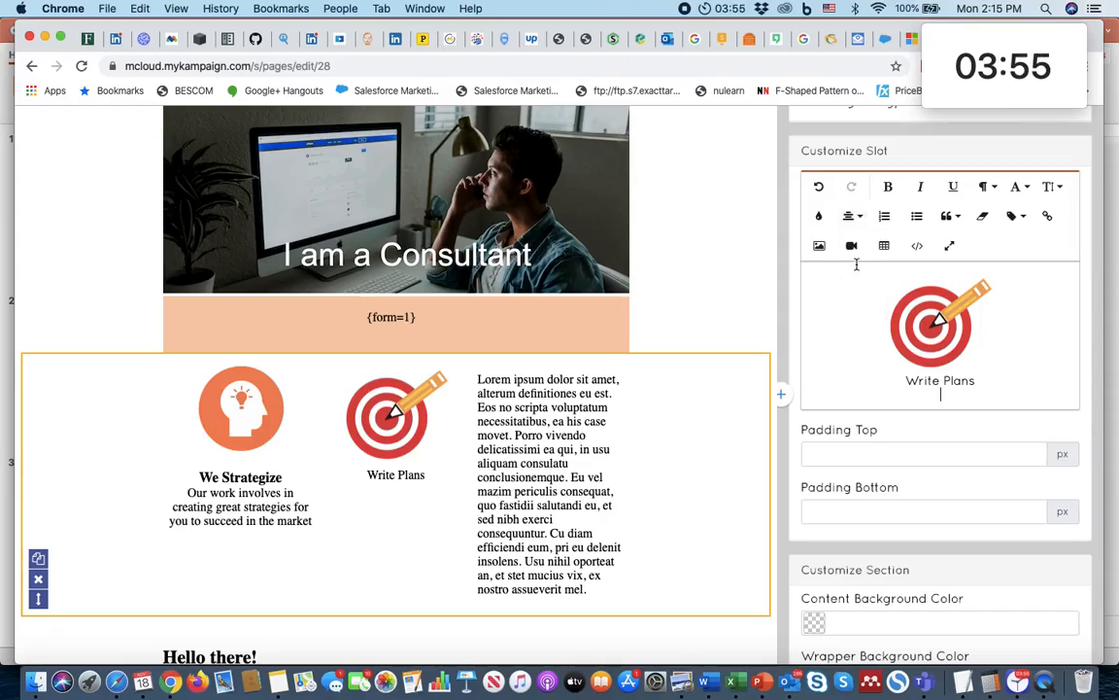